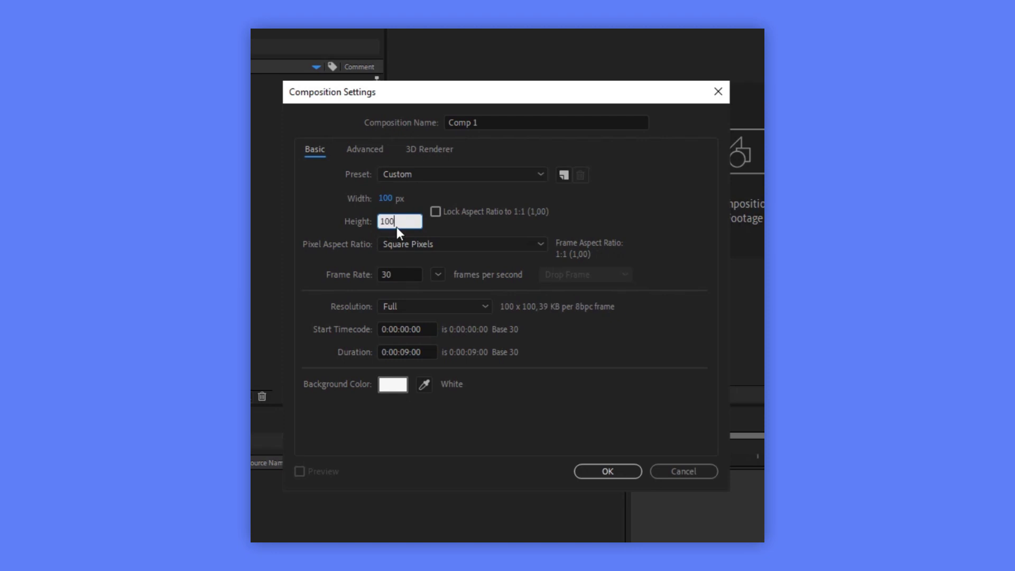
Name the new 100 x 100 px composition Particle and create it.
{"action": "left_click", "coordinate": [481, 124]}
{"action": "type", "text": "Particle"}
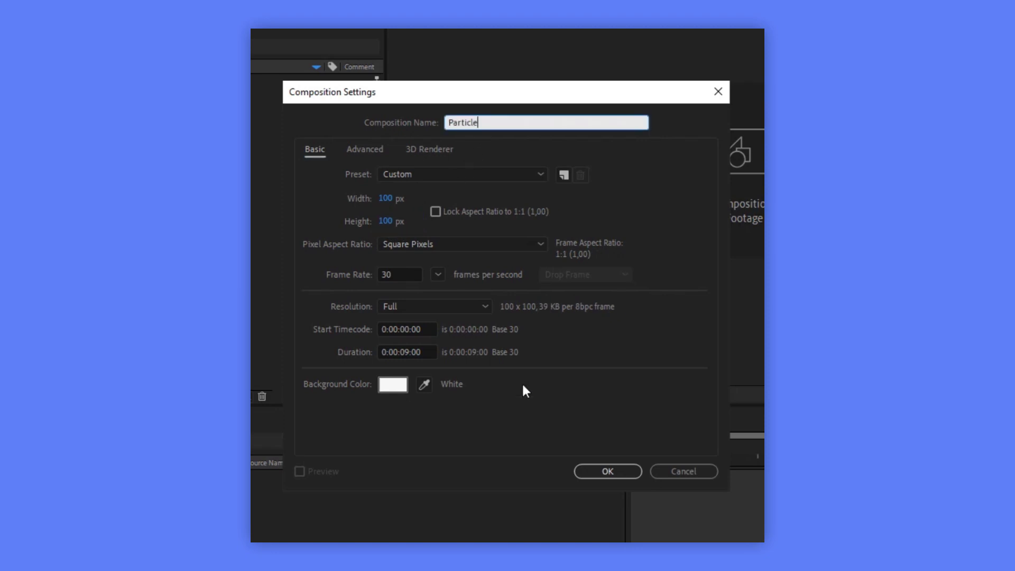
{"action": "left_click", "coordinate": [612, 473]}
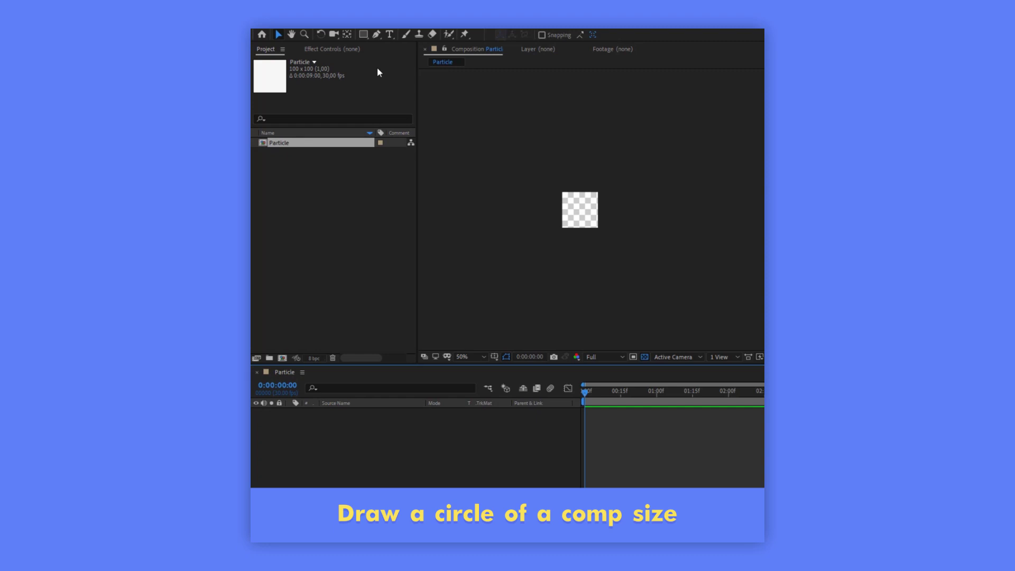
Add a composition-sized circle to the Particle composition with the Ellipse tool.
{"action": "left_click", "coordinate": [363, 35]}
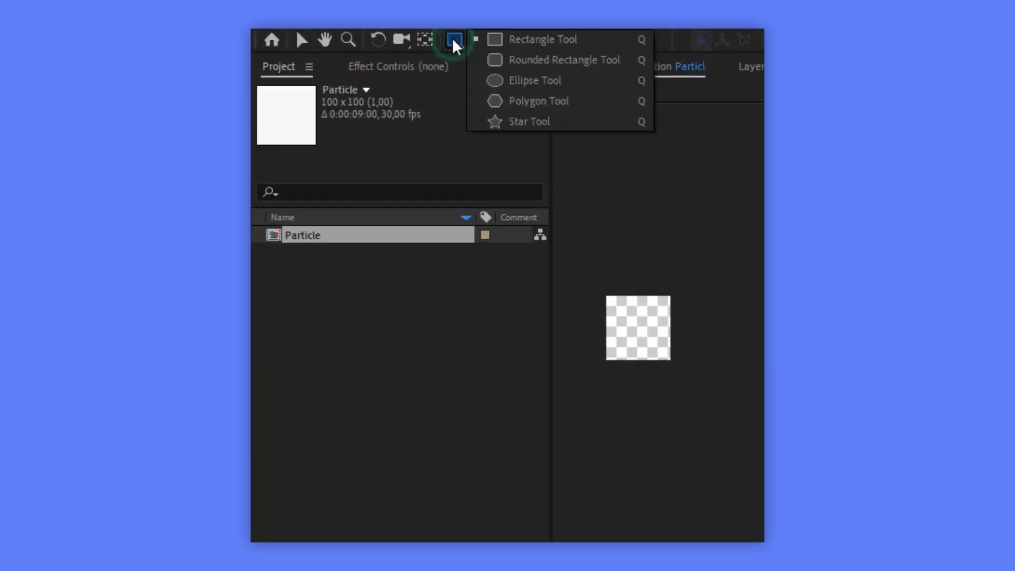
{"action": "left_click", "coordinate": [521, 79]}
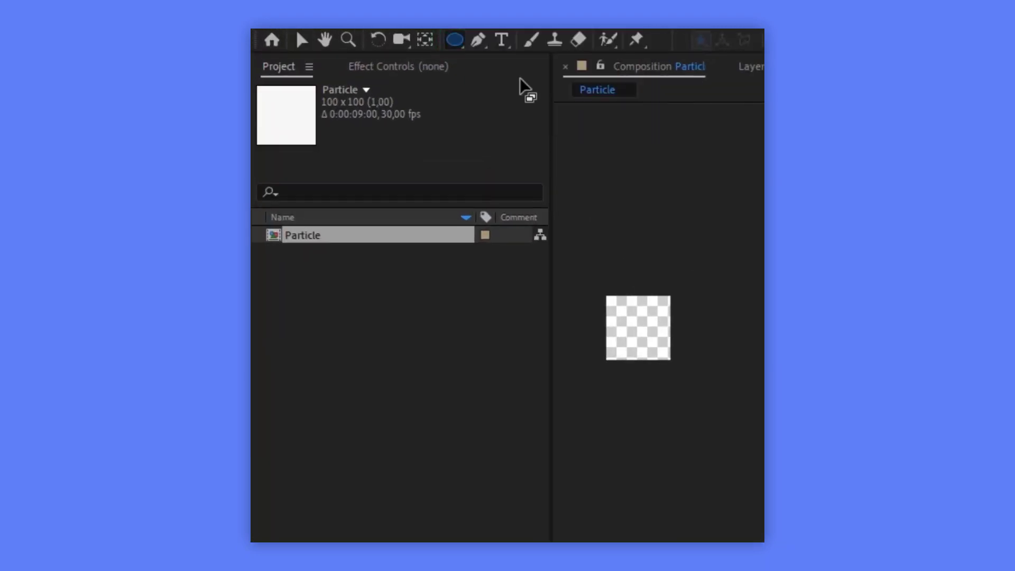
{"action": "double_click", "coordinate": [458, 42]}
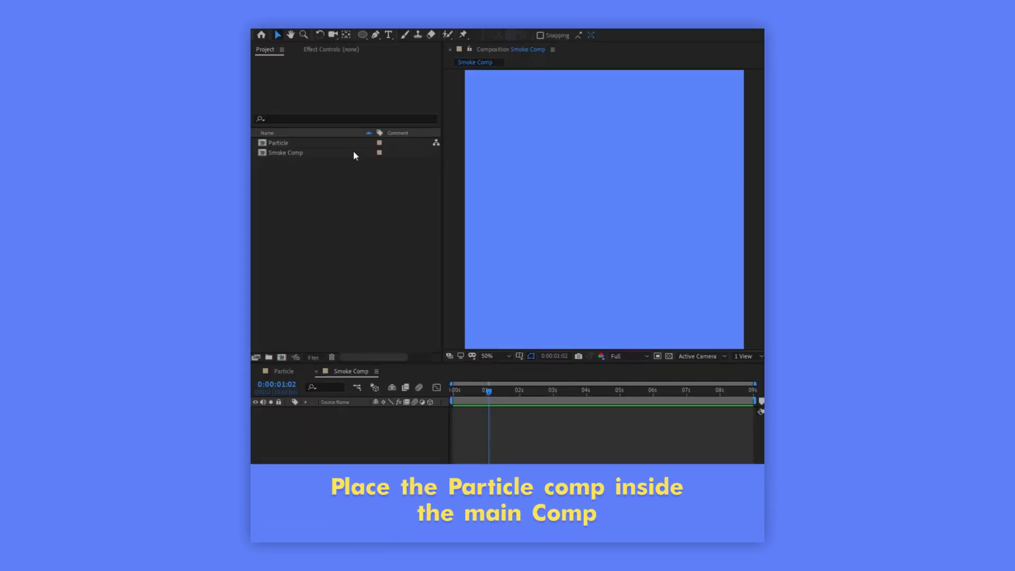
Place the Particle composition inside Smoke Comp as a layer and hide that layer.
{"action": "left_click", "coordinate": [282, 145]}
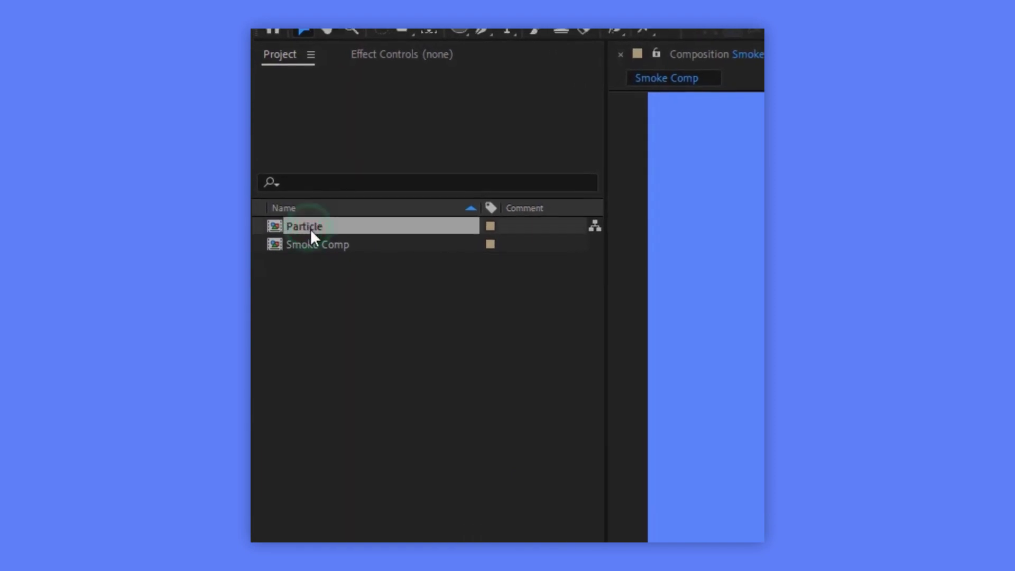
{"action": "left_click_drag", "start_coordinate": [310, 229], "coordinate": [446, 342]}
{"action": "left_click", "coordinate": [264, 301]}
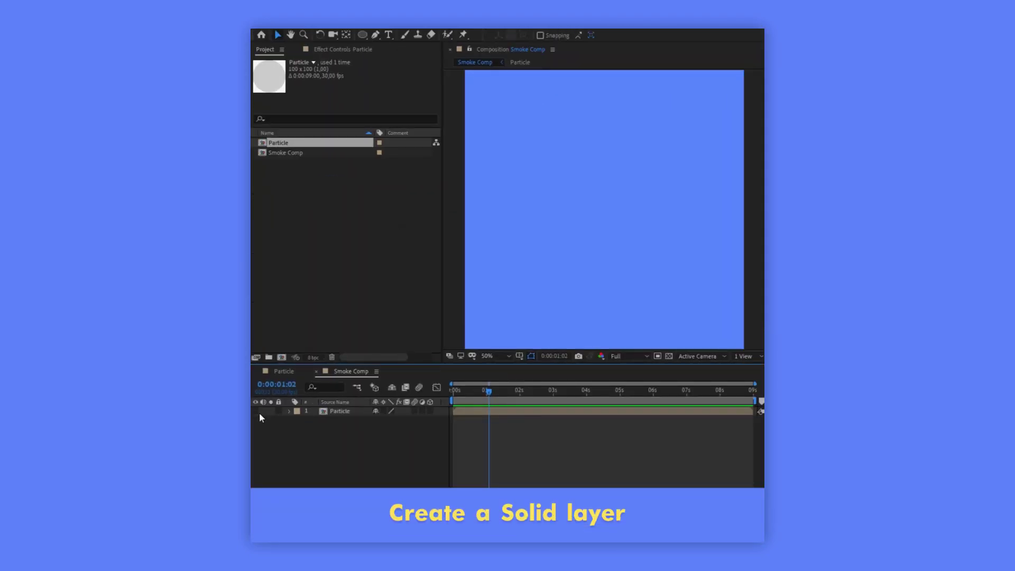
Create a white 1080 x 1080 px solid layer named Particles in Smoke Comp.
{"action": "right_click", "coordinate": [490, 182]}
{"action": "mouse_move", "coordinate": [500, 184]}
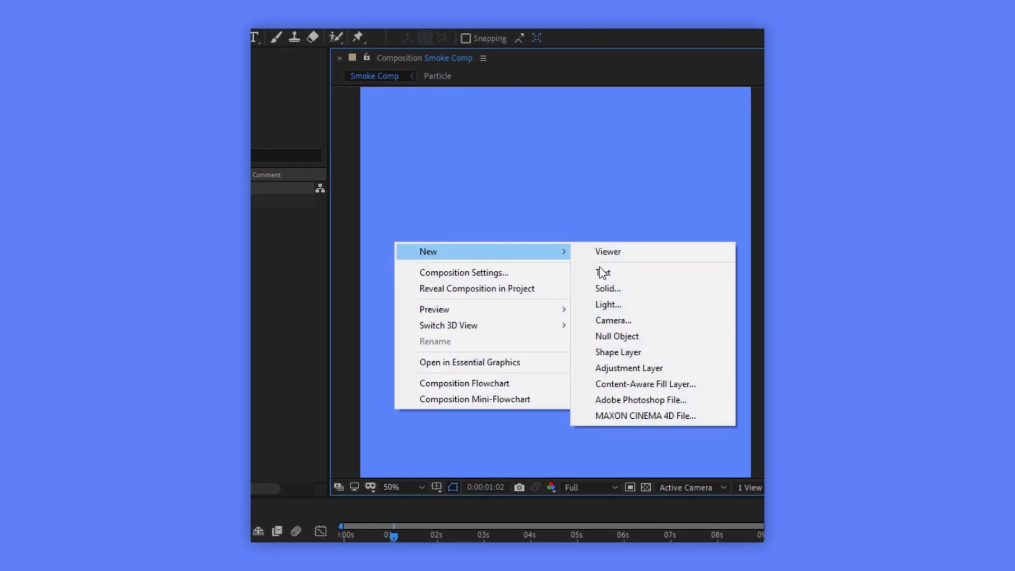
{"action": "left_click", "coordinate": [621, 288]}
{"action": "type", "text": "Particles"}
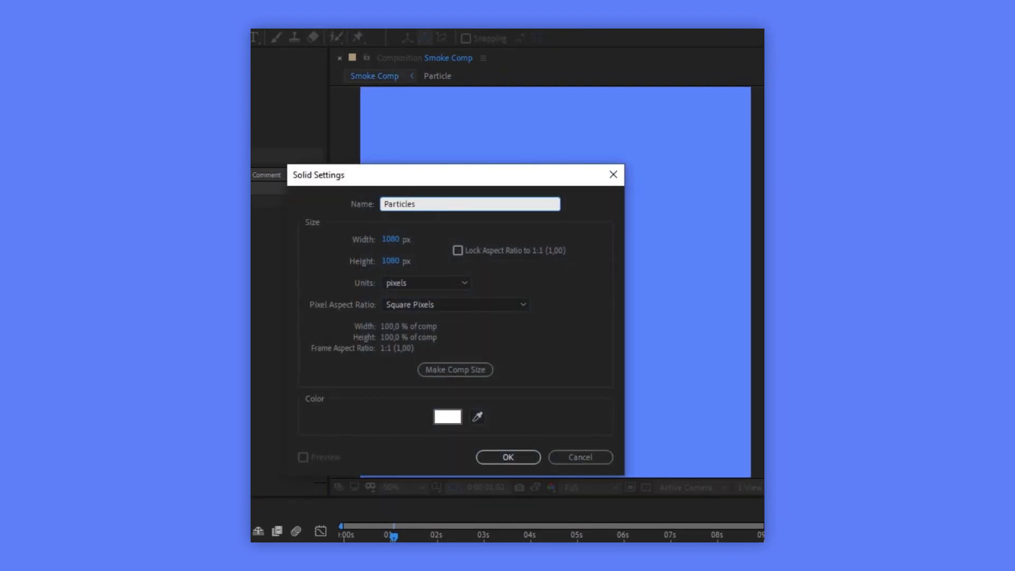
{"action": "key", "text": "Return"}
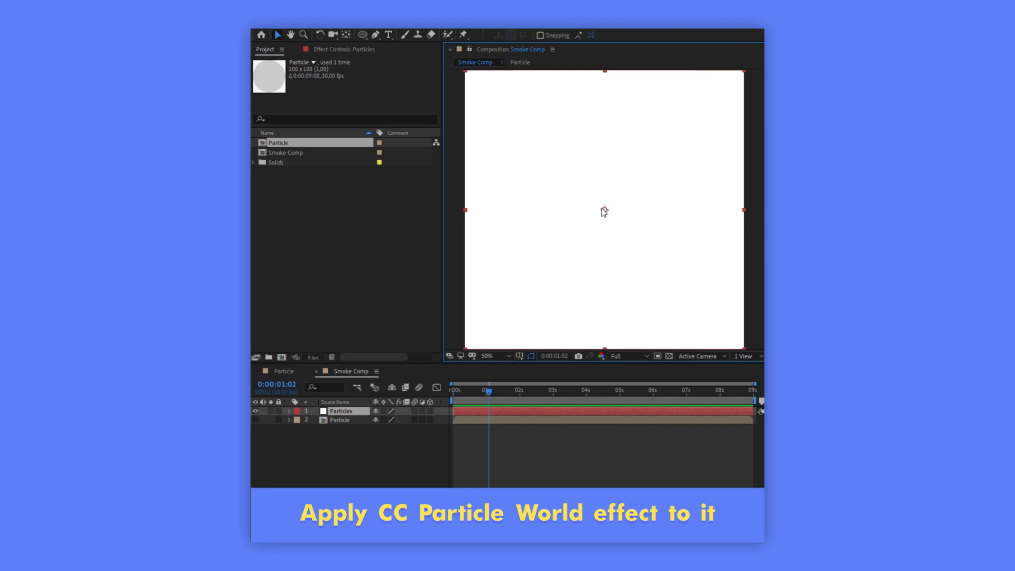
Apply the CC Particle World effect to the Particles solid.
{"action": "key", "text": "ctrl+space"}
{"action": "type", "text": "cc "}
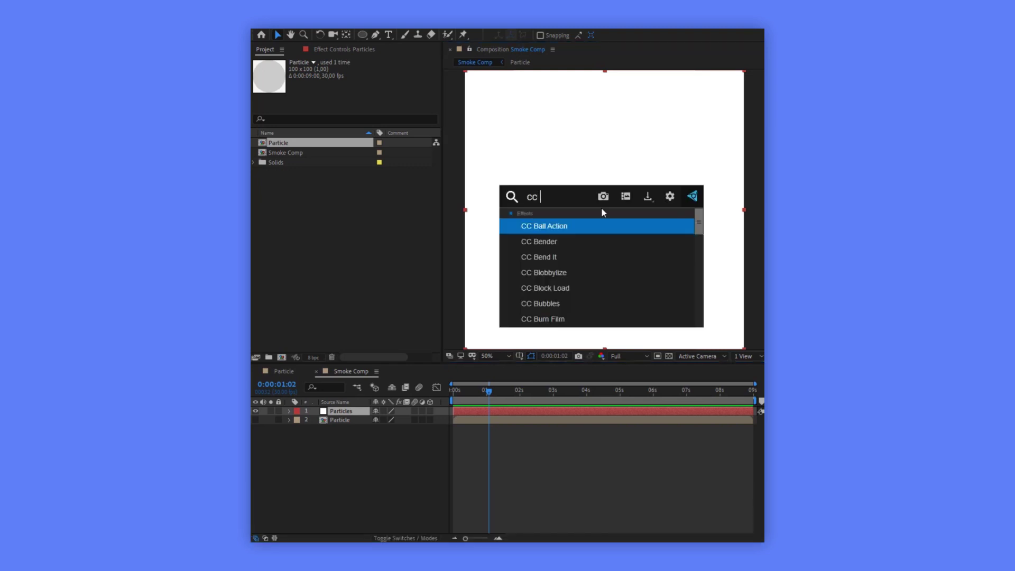
{"action": "type", "text": "parti"}
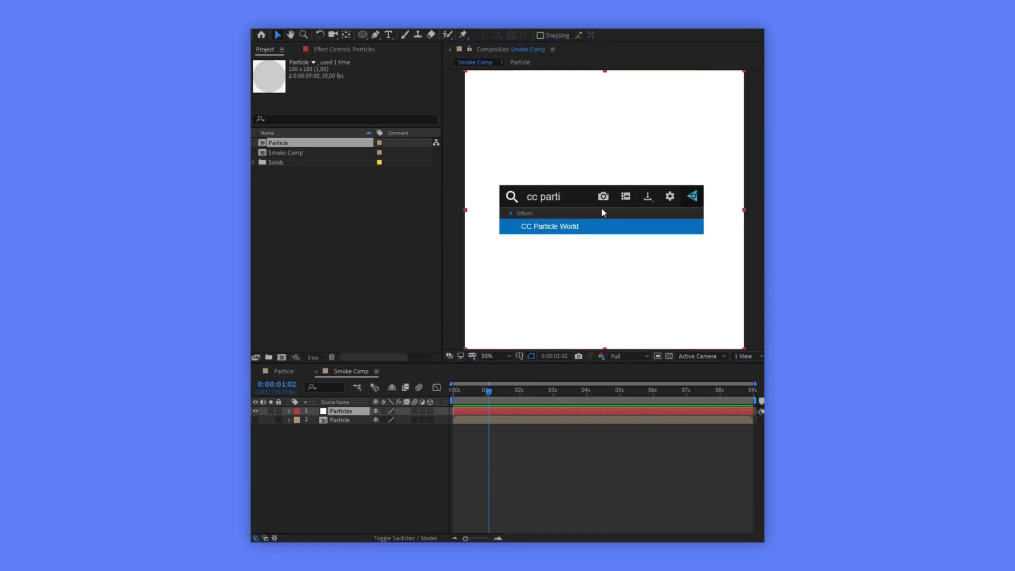
{"action": "key", "text": "Return"}
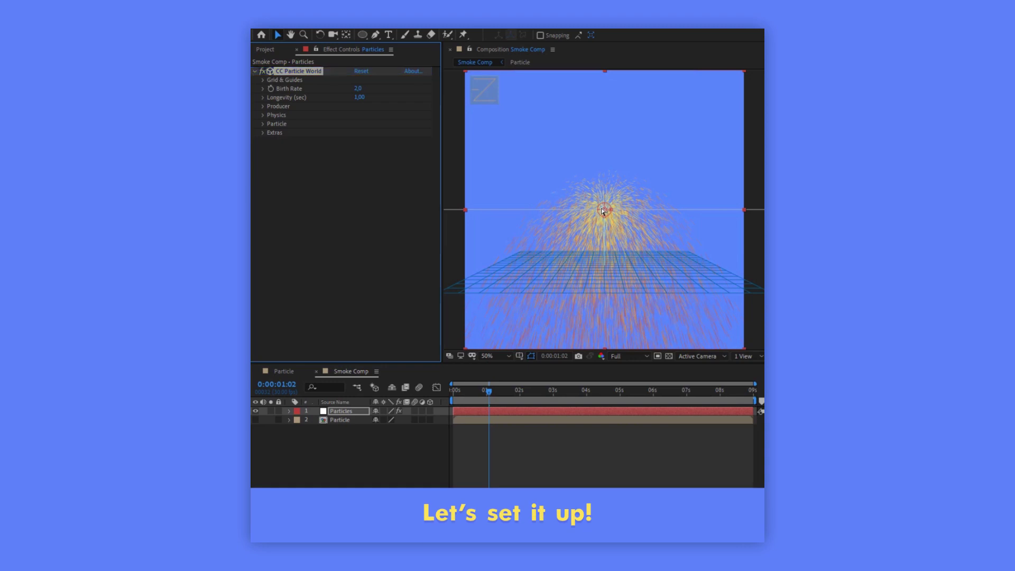
Set the CC Particle World Birth Rate to 0,5 and Longevity to 2 seconds.
{"action": "left_click", "coordinate": [289, 88]}
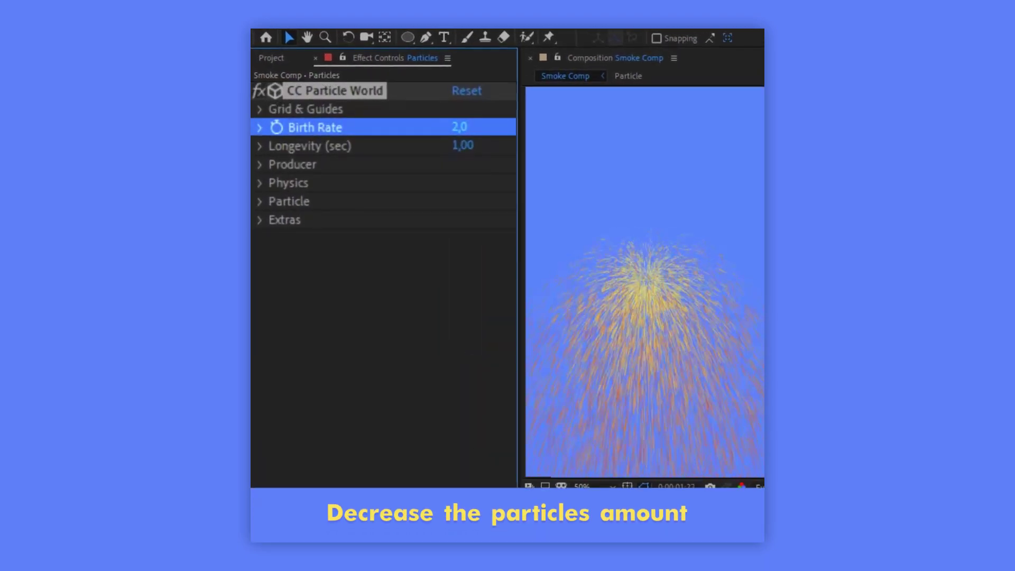
{"action": "left_click", "coordinate": [459, 126]}
{"action": "type", "text": "0,5"}
{"action": "key", "text": "Return"}
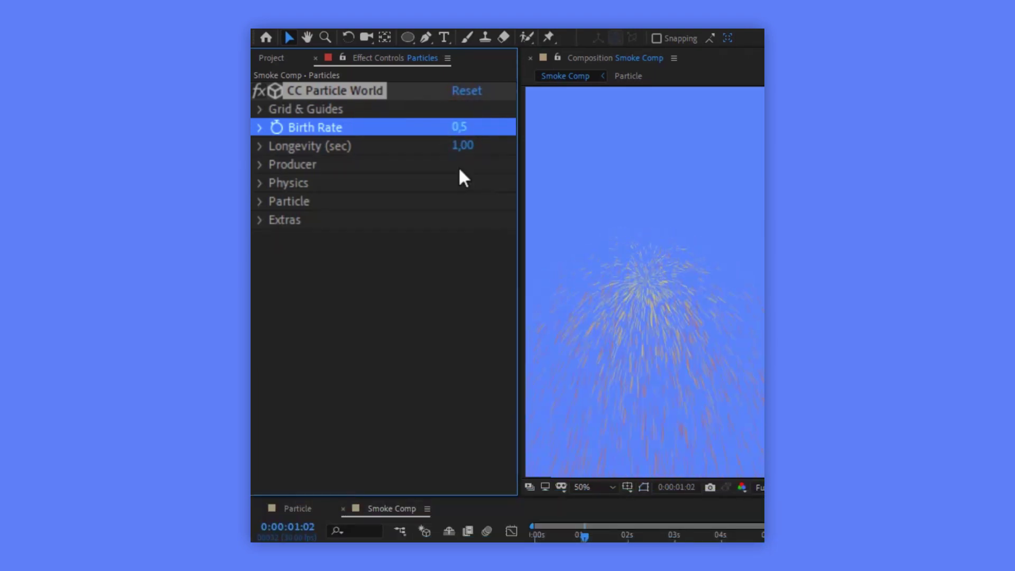
{"action": "key", "text": "Down"}
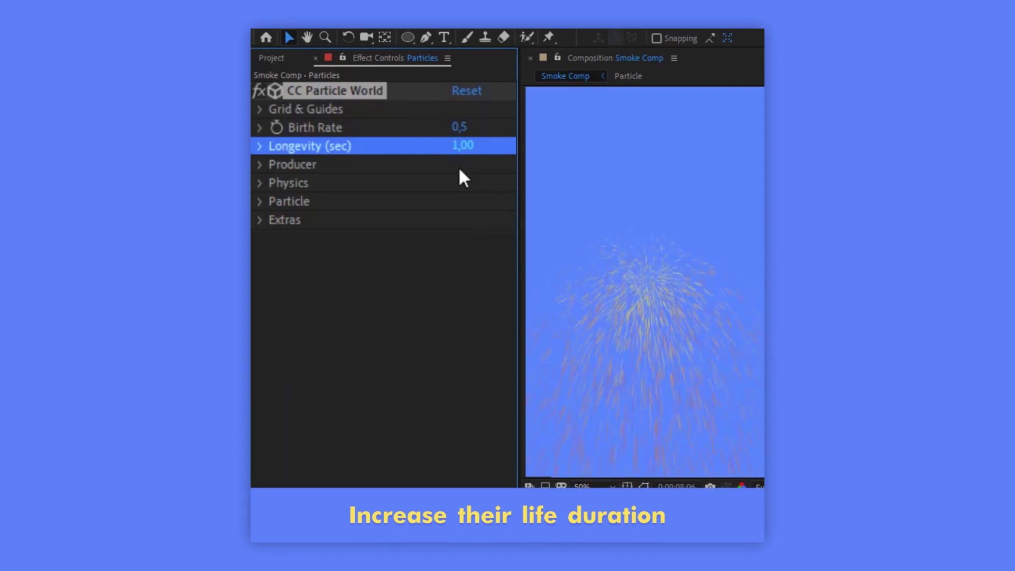
{"action": "left_click", "coordinate": [462, 146]}
{"action": "type", "text": "2"}
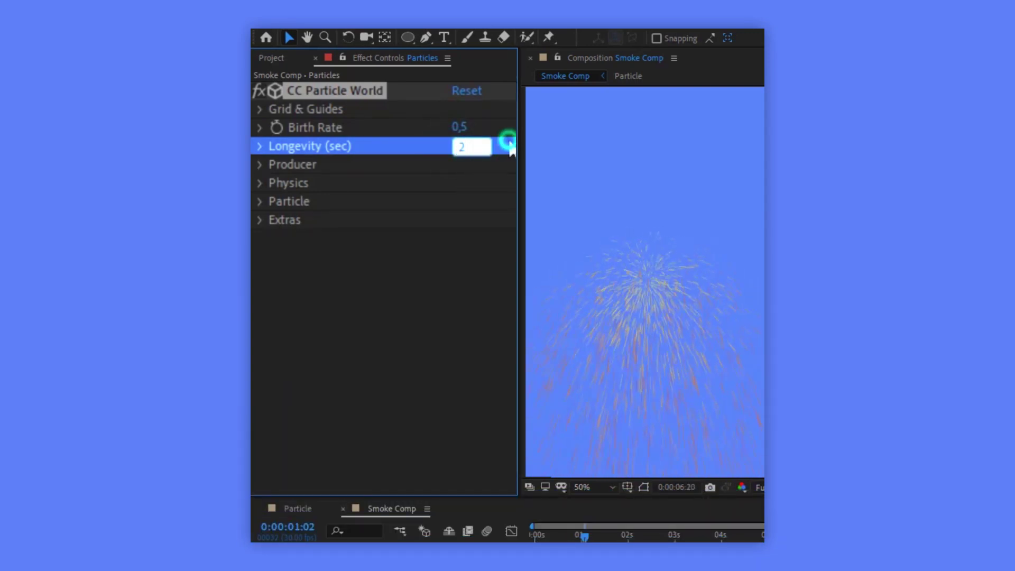
{"action": "left_click", "coordinate": [509, 143]}
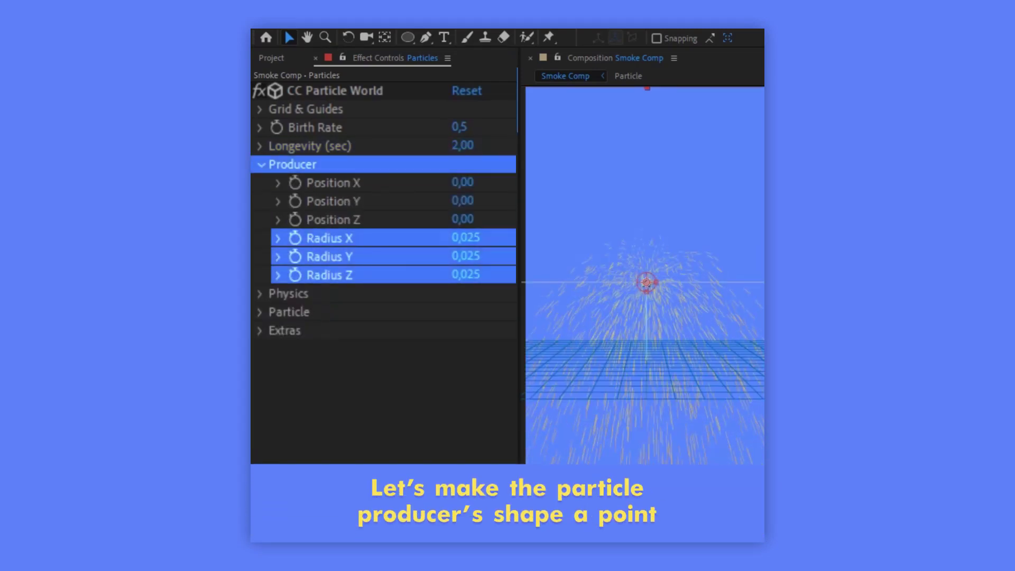
Set the Producer's Radius X, Radius Y and Radius Z to 0,01 each.
{"action": "left_click", "coordinate": [472, 239]}
{"action": "type", "text": "0,01"}
{"action": "key", "text": "Tab"}
{"action": "type", "text": "0,01"}
{"action": "key", "text": "Tab"}
{"action": "type", "text": "0,01"}
{"action": "left_click", "coordinate": [260, 164]}
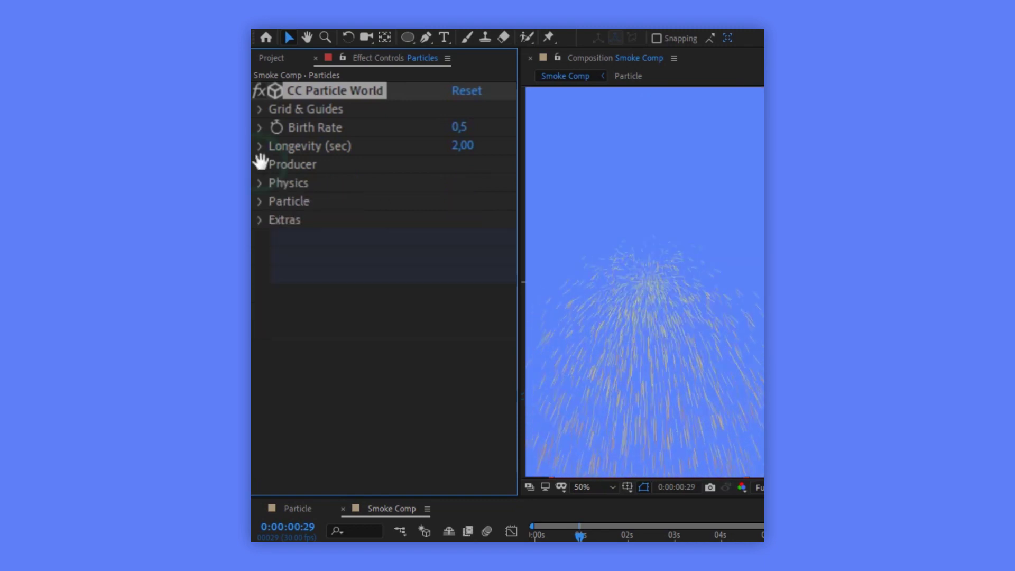
Set the Physics Animation of CC Particle World to Cone Axis.
{"action": "left_click", "coordinate": [263, 184]}
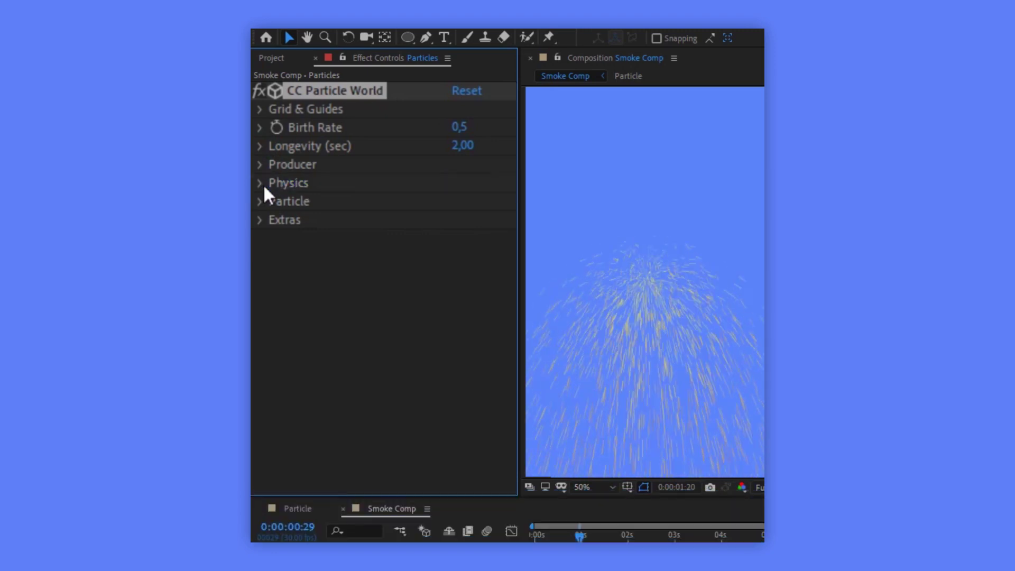
{"action": "left_click", "coordinate": [259, 181]}
{"action": "left_click", "coordinate": [261, 192]}
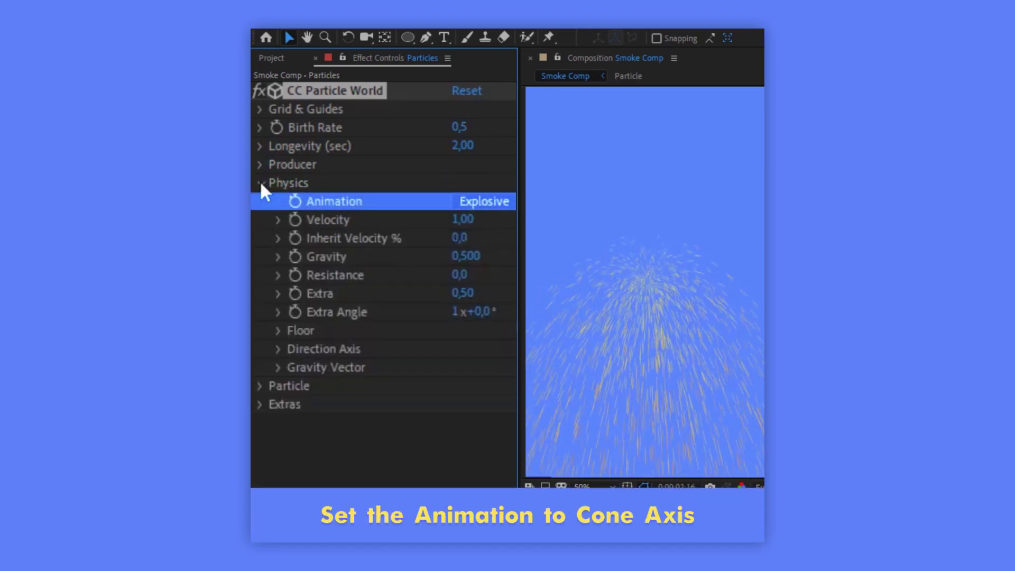
{"action": "left_click", "coordinate": [484, 201]}
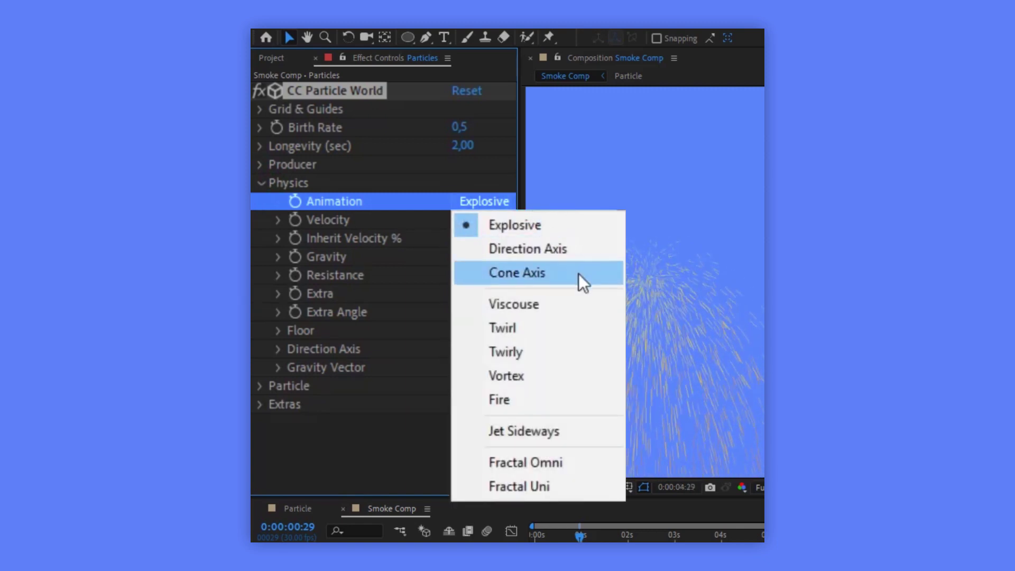
{"action": "left_click", "coordinate": [578, 273]}
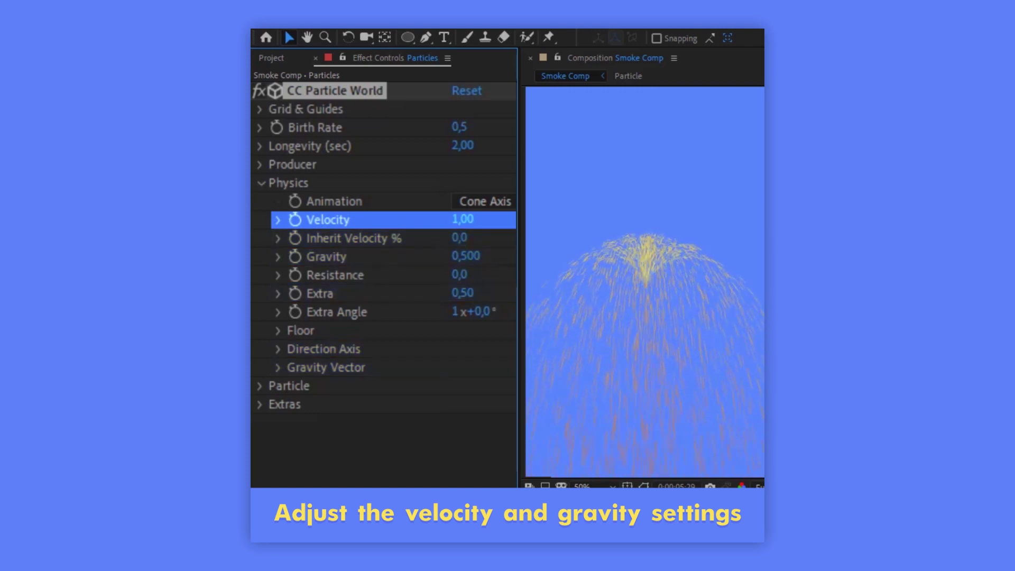
Set the Physics Velocity to 0,25, Inherit Velocity to 25 % and Gravity to 0,025.
{"action": "left_click", "coordinate": [461, 220]}
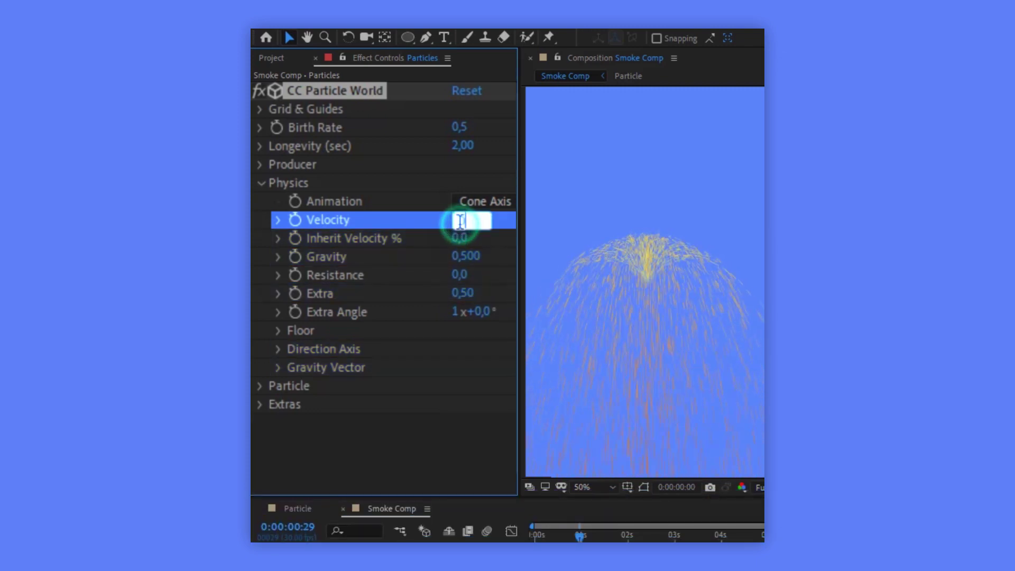
{"action": "type", "text": "0.25"}
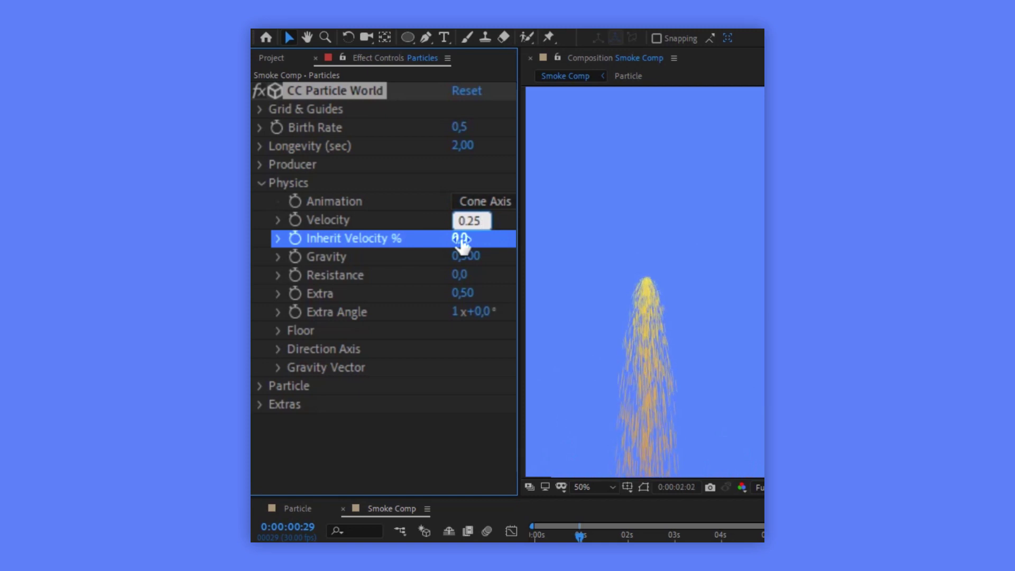
{"action": "left_click", "coordinate": [461, 238]}
{"action": "type", "text": "25"}
{"action": "key", "text": "Tab"}
{"action": "type", "text": "0,025"}
{"action": "key", "text": "Return"}
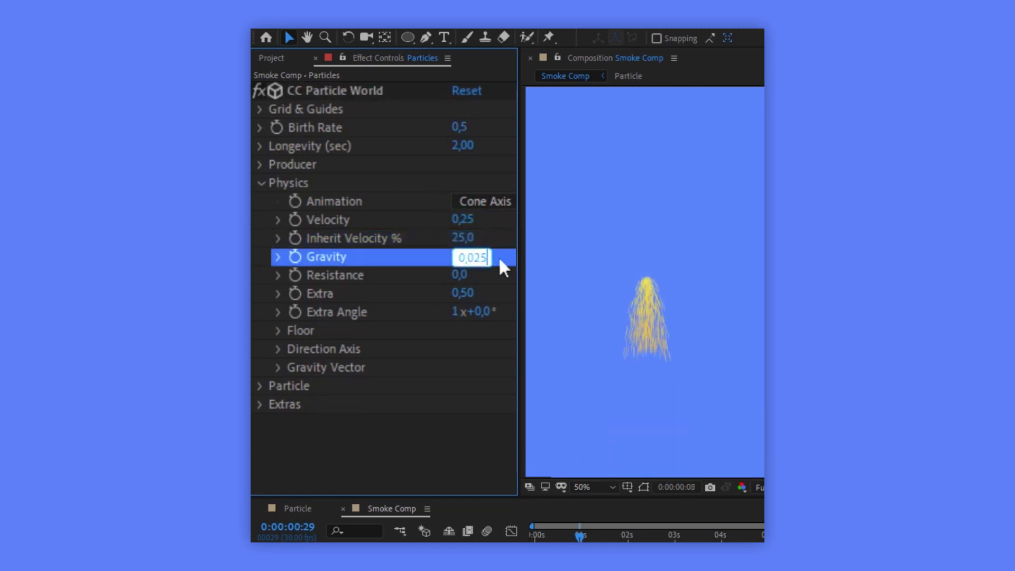
Set the Extra value in the Physics settings to 0,20.
{"action": "left_click", "coordinate": [474, 292]}
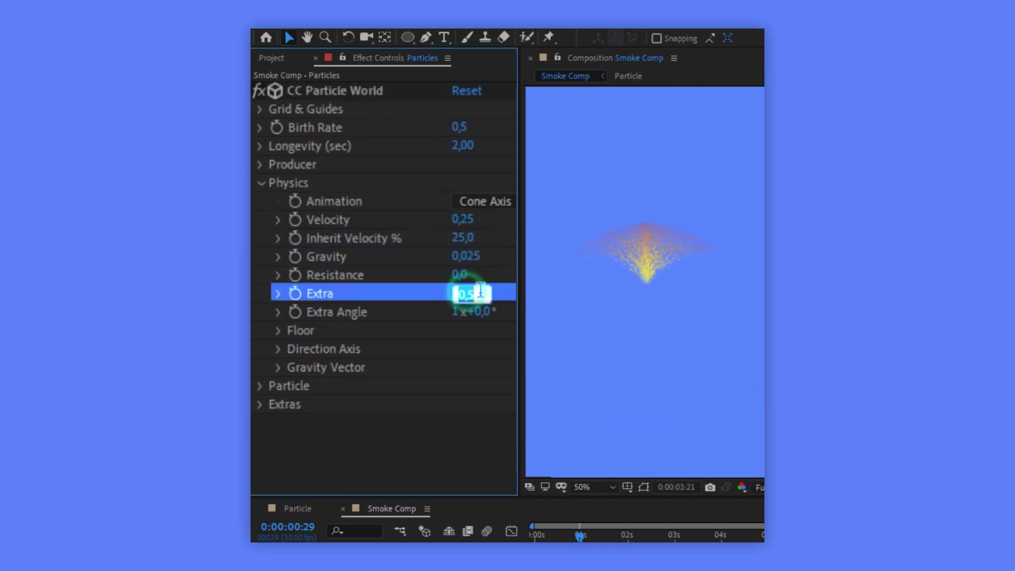
{"action": "type", "text": "0,20"}
{"action": "left_click", "coordinate": [509, 299]}
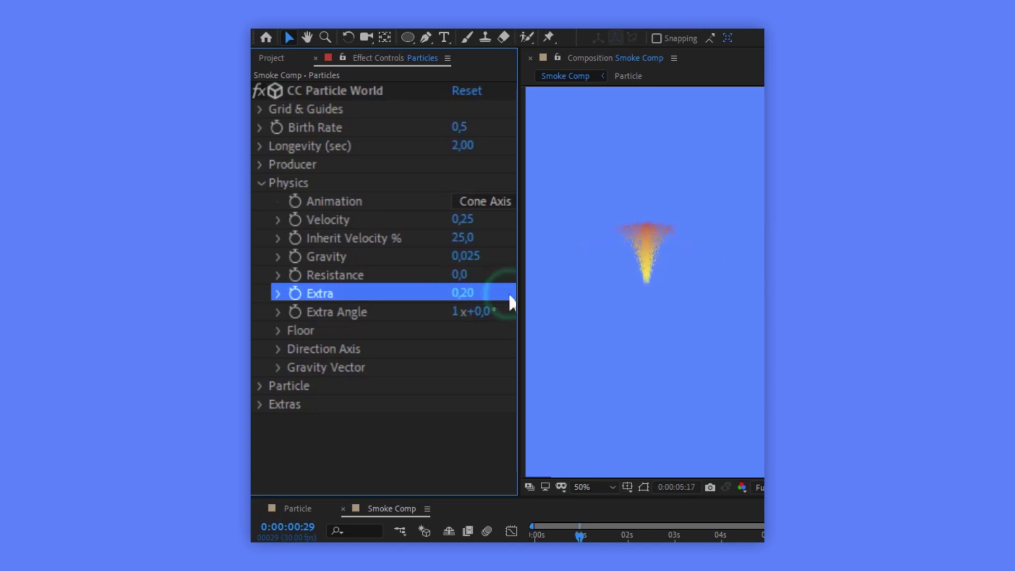
Set Axis Y of the Physics Direction Axis to 0.
{"action": "key", "text": "Down"}
{"action": "key", "text": "Down"}
{"action": "key", "text": "Down"}
{"action": "left_click", "coordinate": [278, 350]}
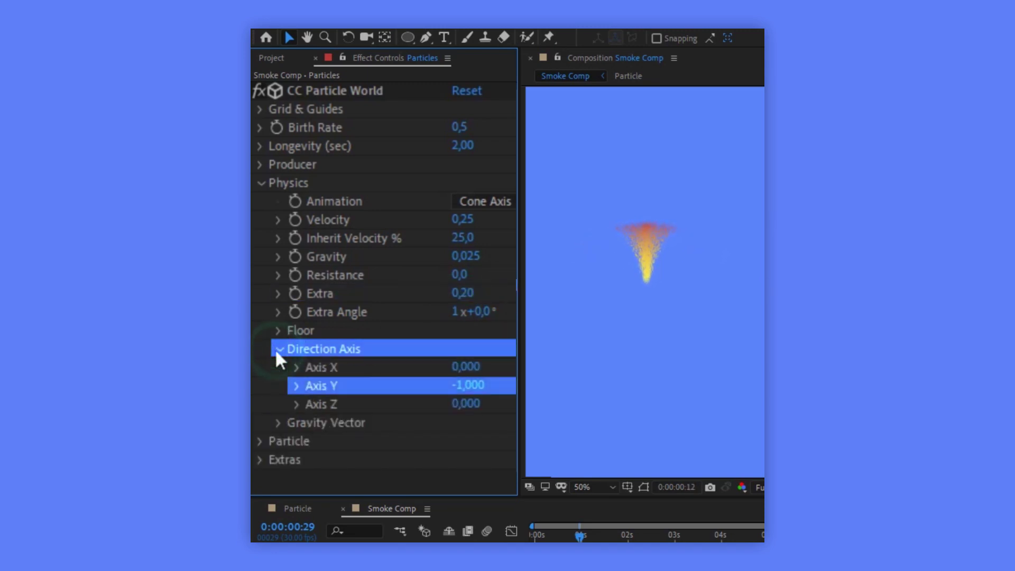
{"action": "left_click", "coordinate": [460, 389]}
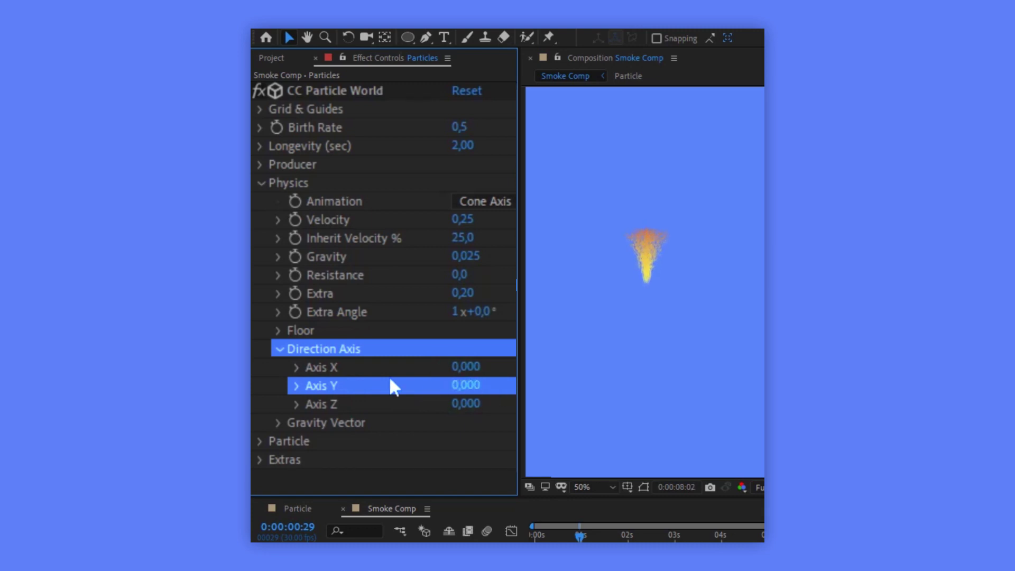
{"action": "left_click", "coordinate": [278, 349]}
Set Gravity Y of the Physics Gravity Vector to -1.
{"action": "left_click", "coordinate": [277, 367]}
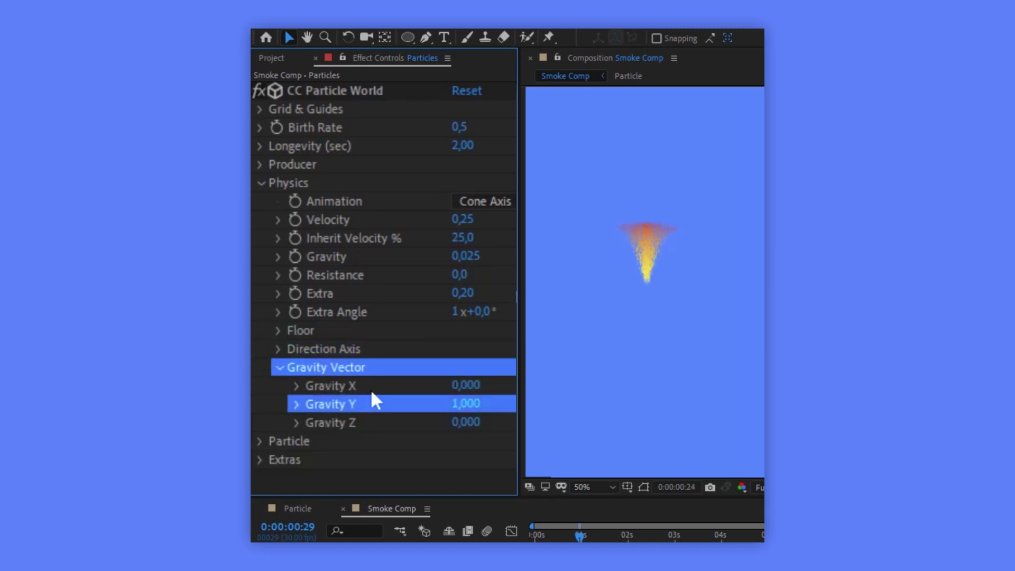
{"action": "left_click_drag", "start_coordinate": [458, 407], "coordinate": [436, 409]}
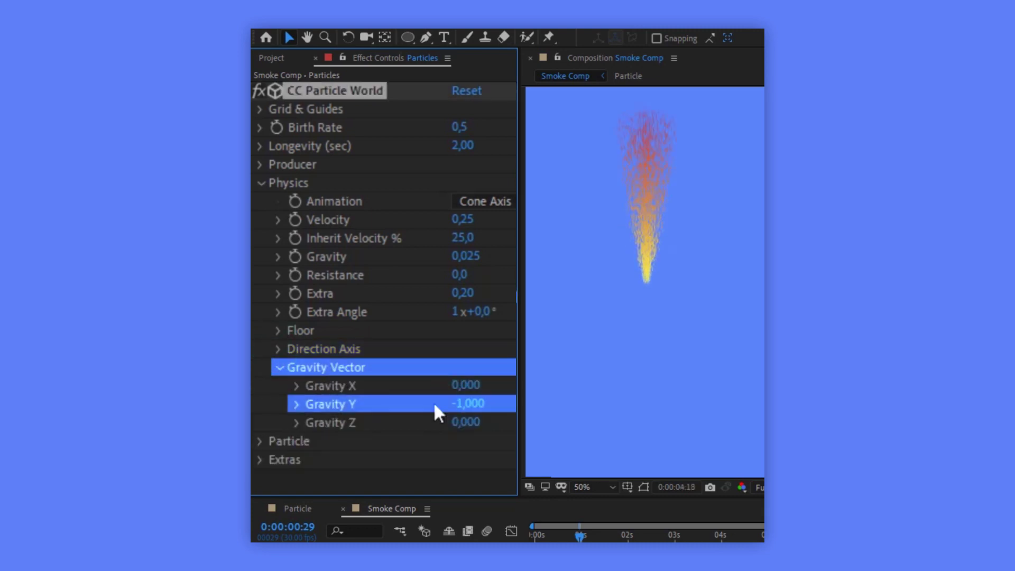
{"action": "left_click", "coordinate": [276, 364]}
{"action": "left_click", "coordinate": [260, 183]}
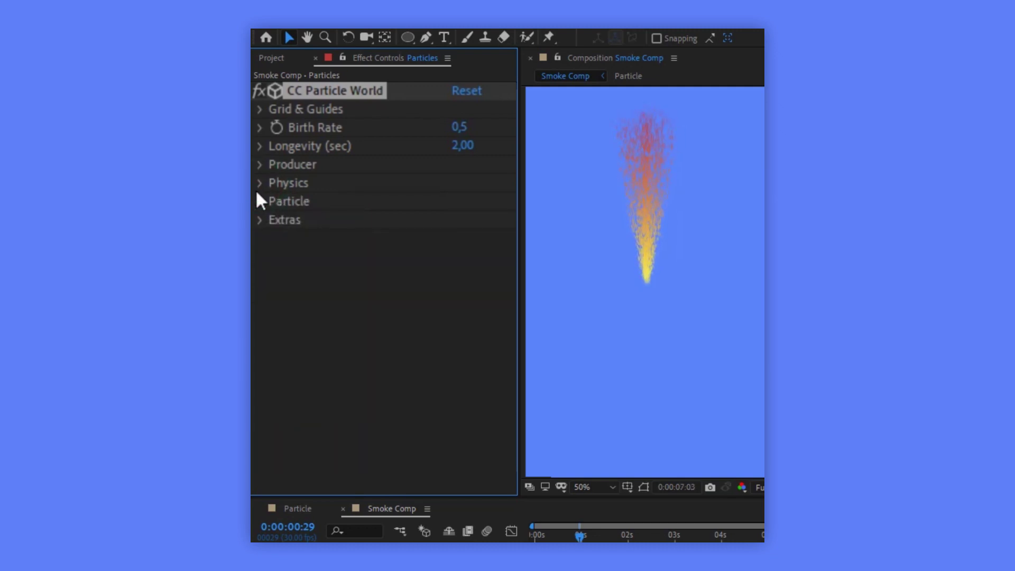
Set the Particle Type of the CC Particle World effect to Textured Square.
{"action": "left_click", "coordinate": [256, 199]}
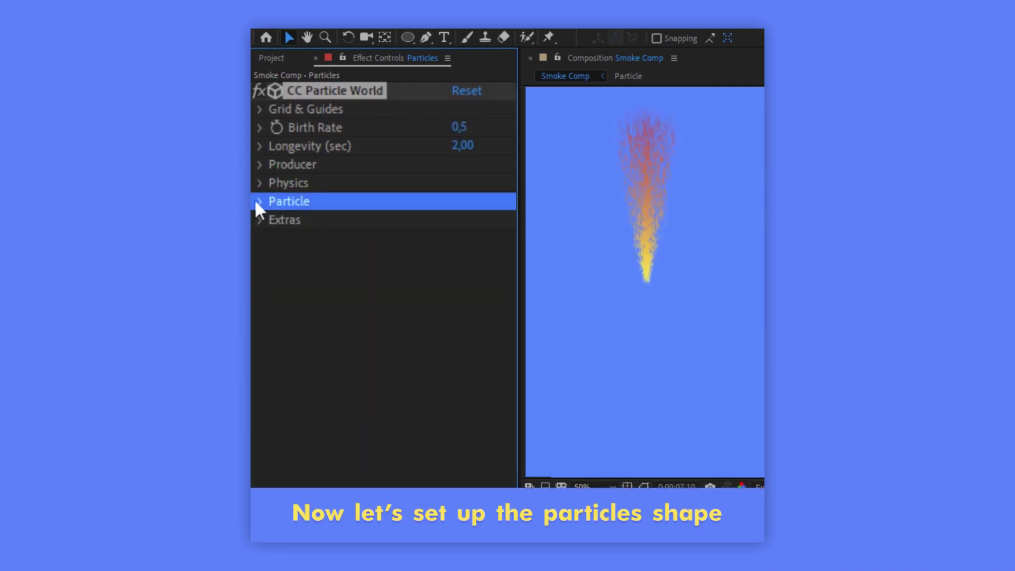
{"action": "left_click", "coordinate": [258, 201]}
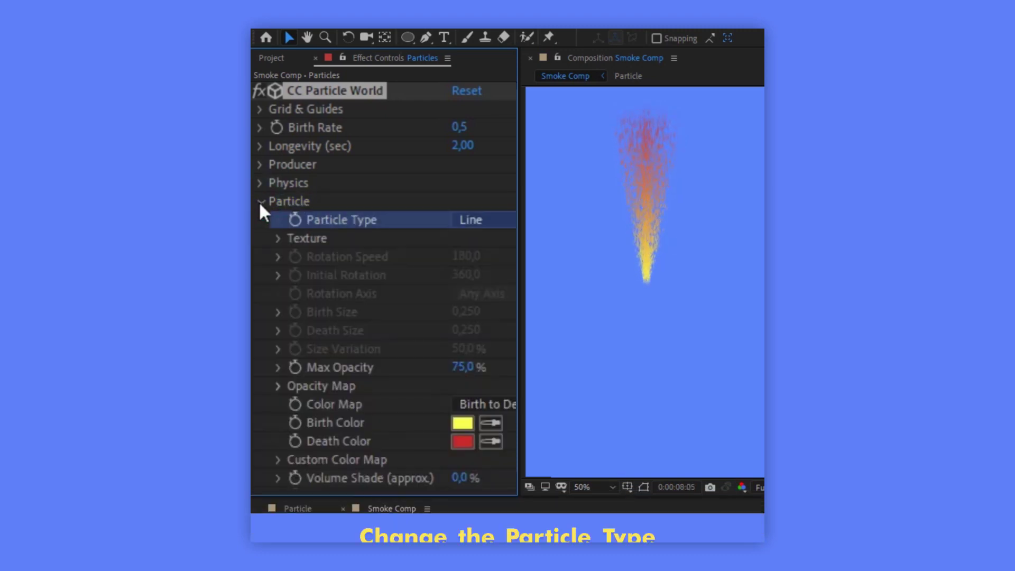
{"action": "left_click", "coordinate": [497, 217]}
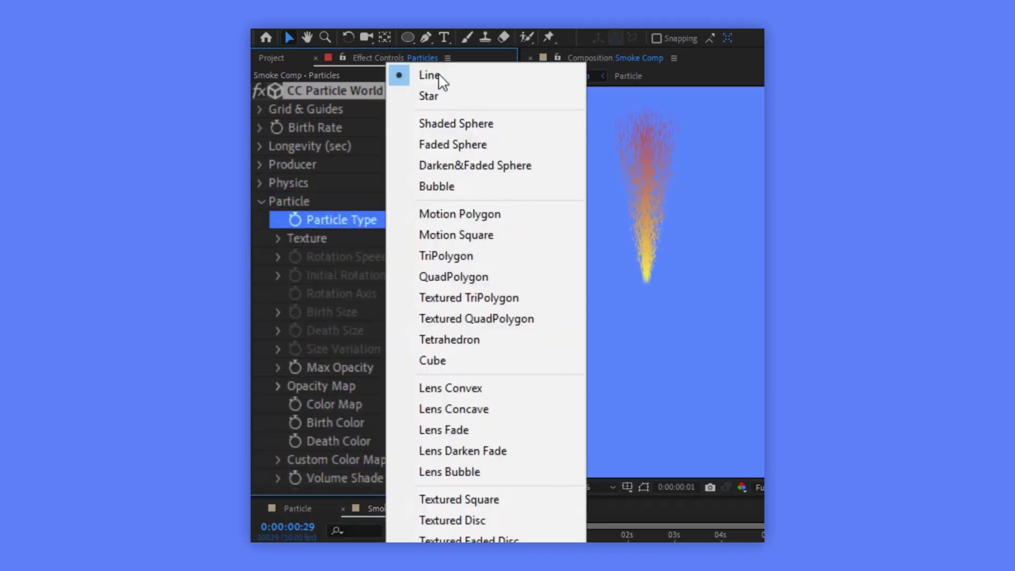
{"action": "left_click", "coordinate": [515, 503]}
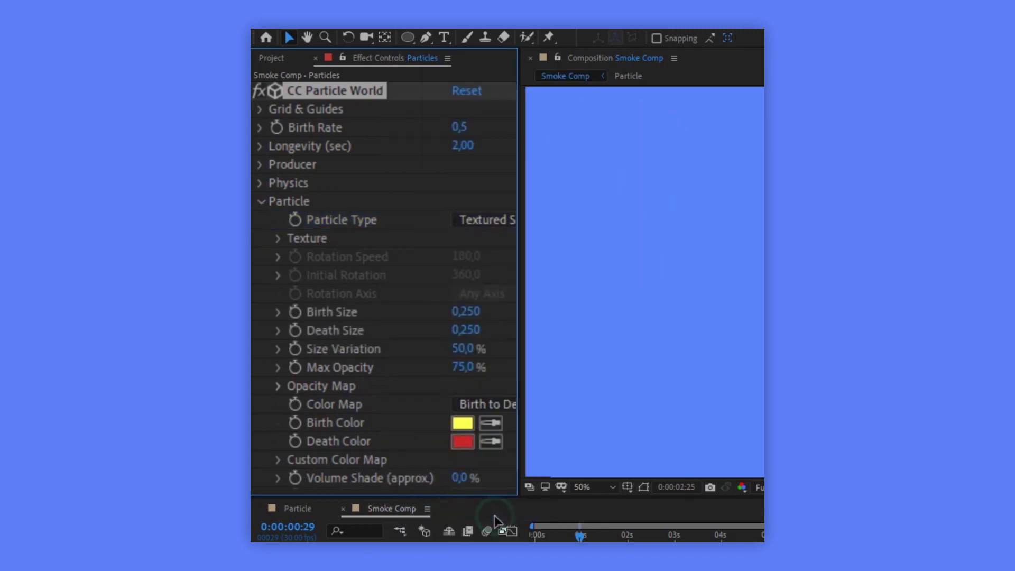
Assign the layer 2. Particle as the Texture Layer for the emitted particles.
{"action": "left_click", "coordinate": [307, 238]}
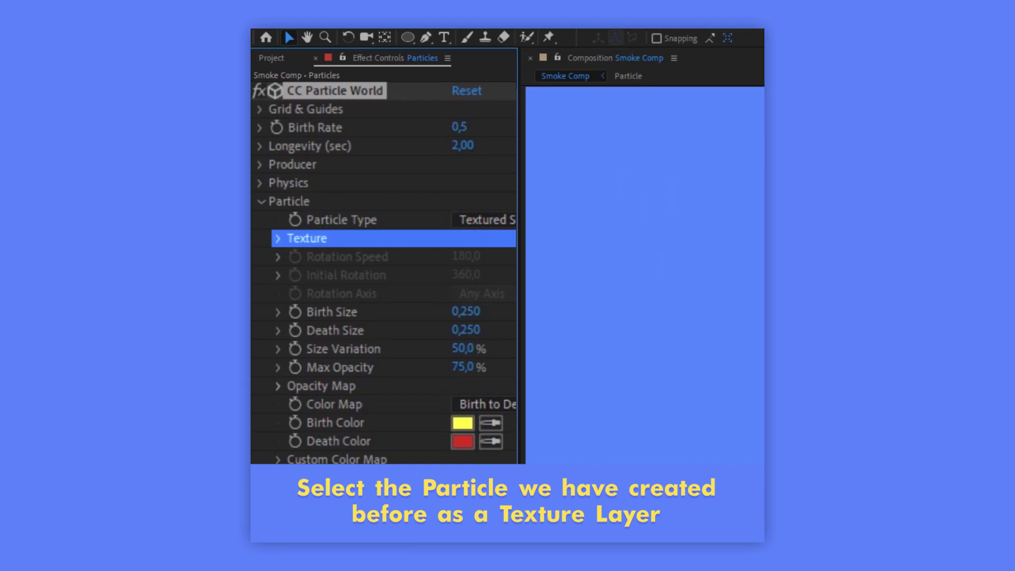
{"action": "left_click", "coordinate": [275, 239]}
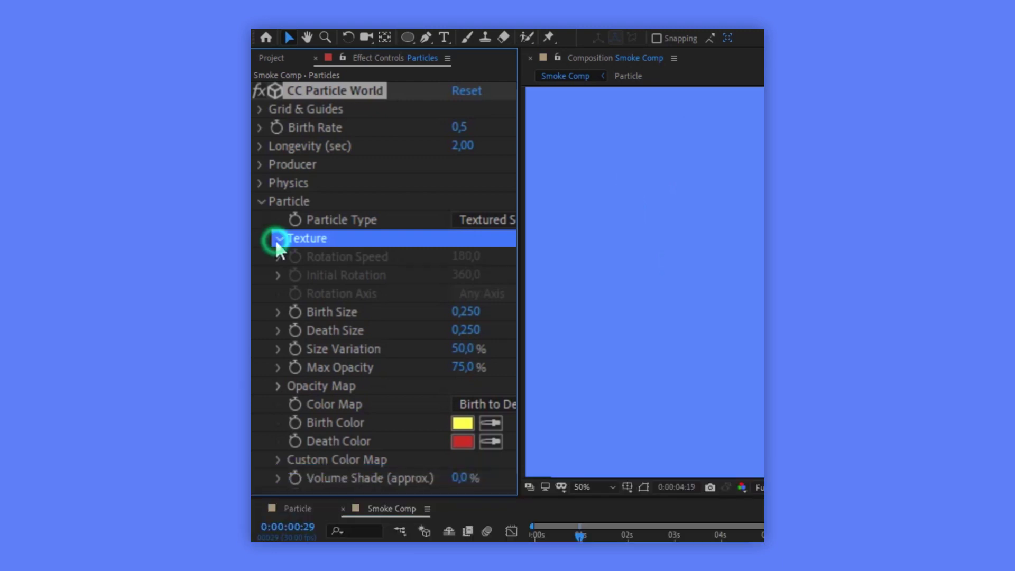
{"action": "left_click", "coordinate": [478, 258]}
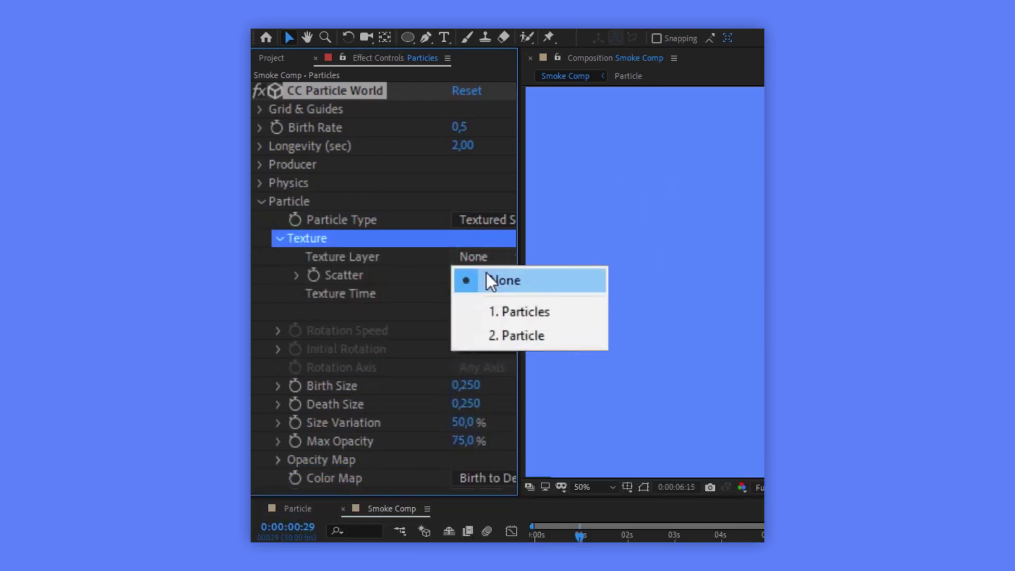
{"action": "left_click", "coordinate": [524, 341]}
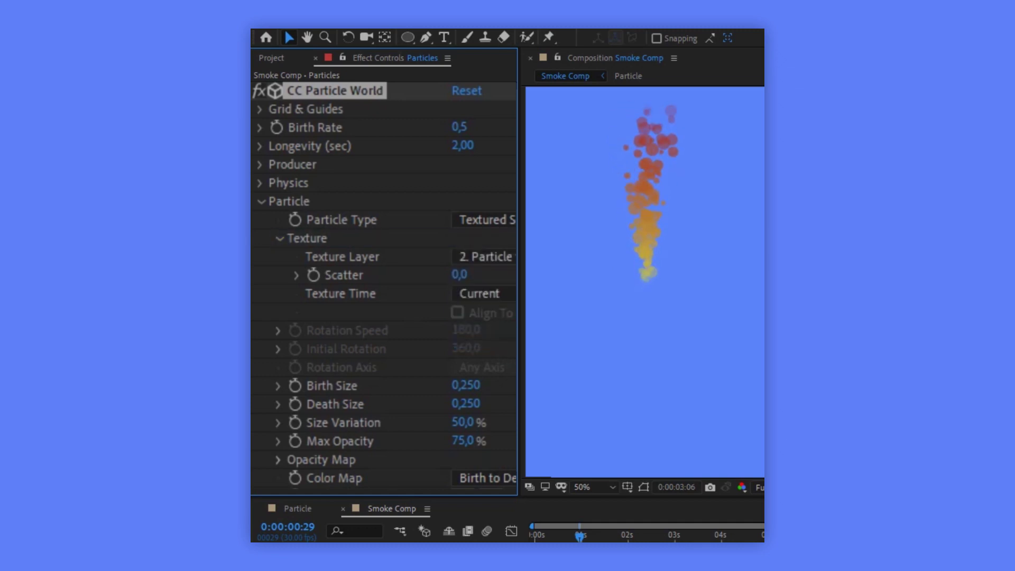
Set the particles' Birth Size to 0,6 and Death Size to 0.
{"action": "scroll", "coordinate": [384, 285], "scroll_direction": "down", "scroll_amount": 5}
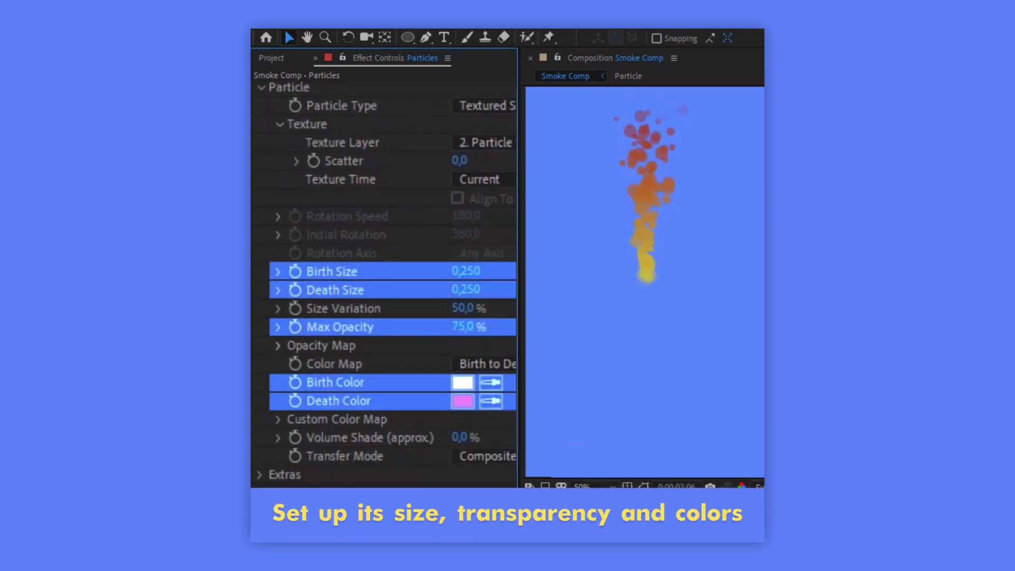
{"action": "left_click", "coordinate": [468, 271]}
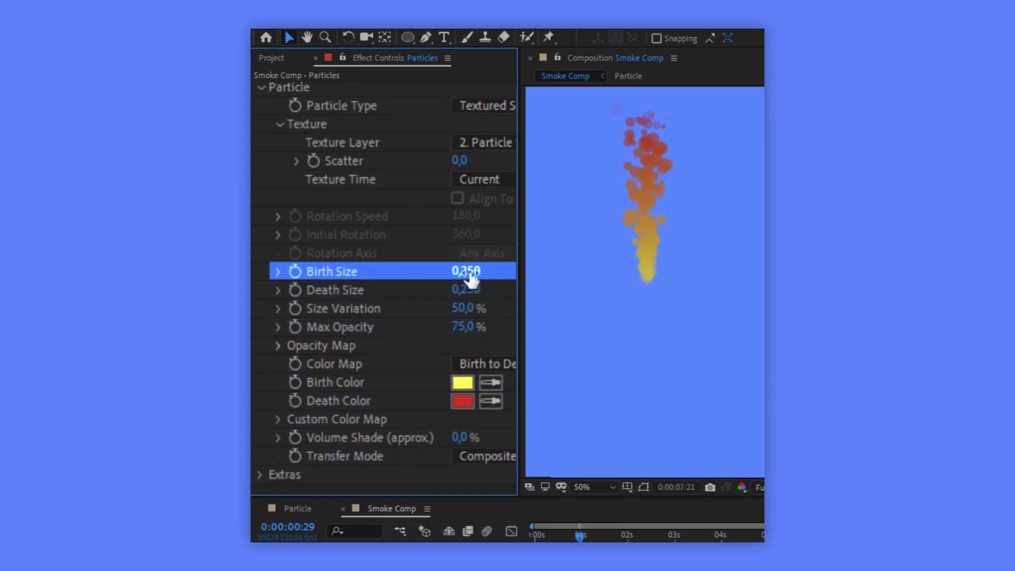
{"action": "type", "text": "0,6"}
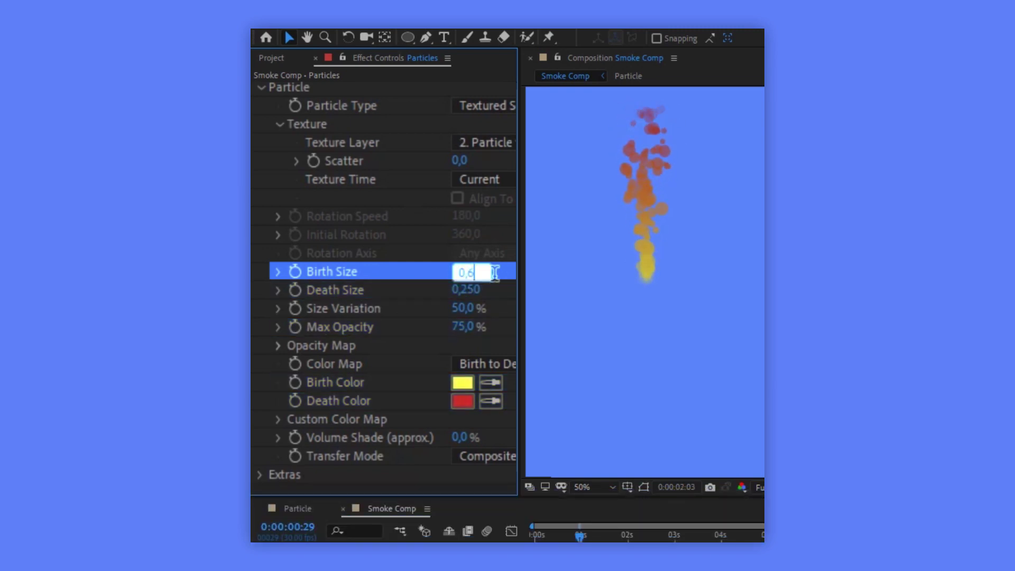
{"action": "left_click", "coordinate": [466, 289]}
{"action": "type", "text": "0"}
{"action": "left_click", "coordinate": [502, 287]}
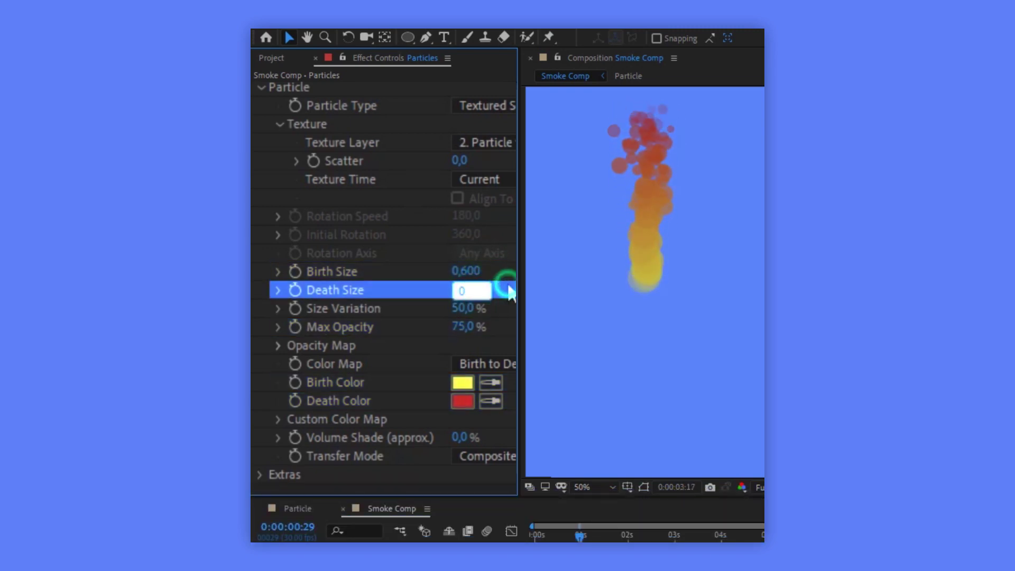
Set the particles' Max Opacity to 100 % and change both the Birth Color and Death Color to light gray.
{"action": "left_click", "coordinate": [465, 327]}
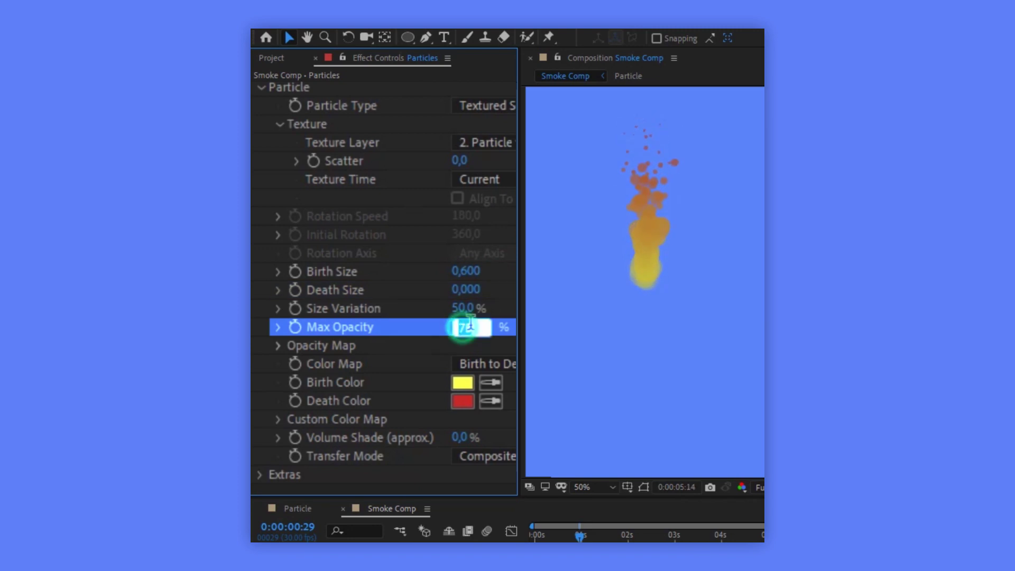
{"action": "type", "text": "100"}
{"action": "left_click", "coordinate": [512, 329]}
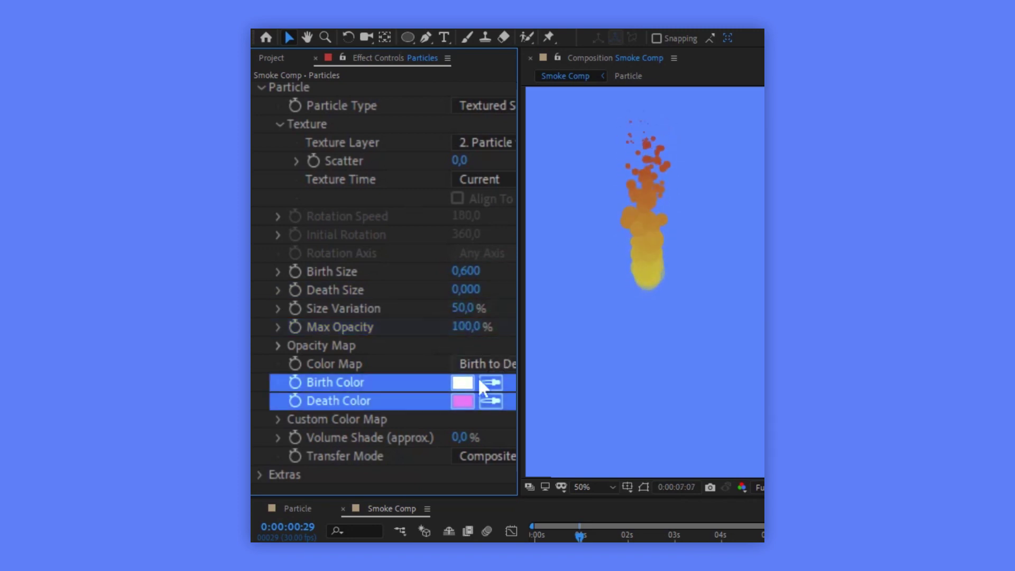
{"action": "left_click", "coordinate": [491, 401]}
{"action": "left_click", "coordinate": [462, 384]}
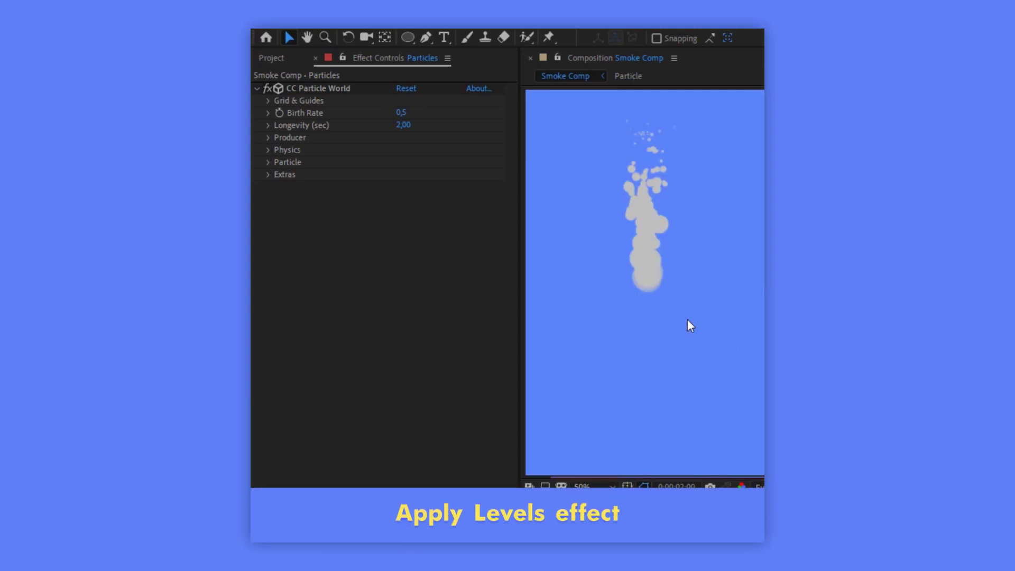
Find the Levels effect and apply it to the Particles layer.
{"action": "key", "text": "ctrl+space"}
{"action": "type", "text": "level"}
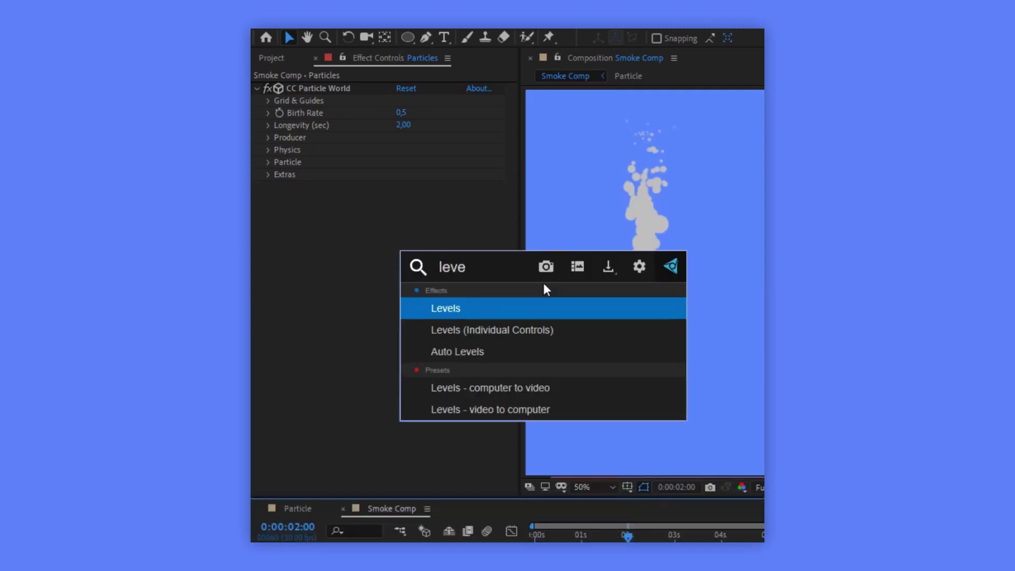
{"action": "key", "text": "Return"}
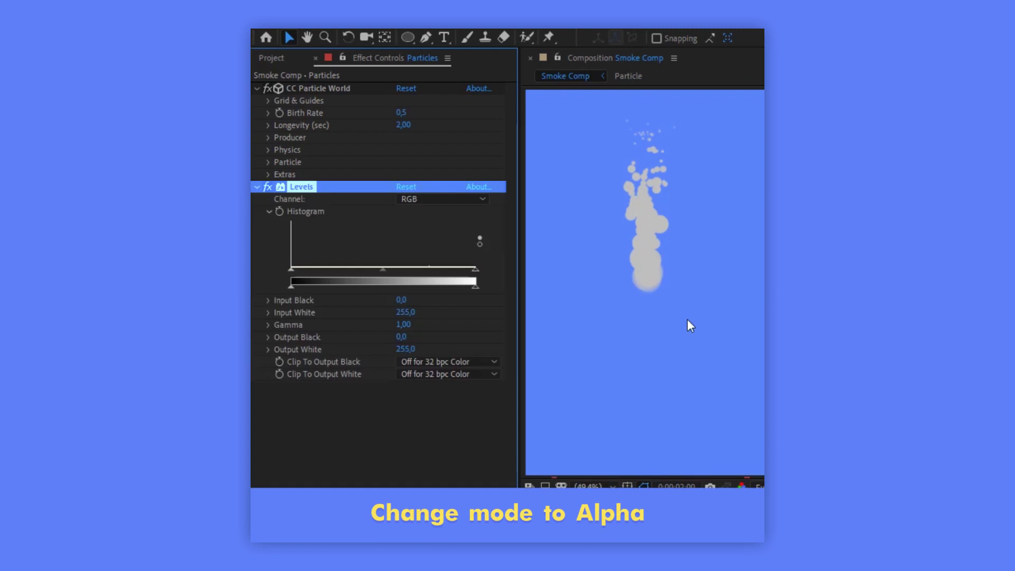
Switch the Levels channel to Alpha and harden the particles with Alpha Input Black 1 and Alpha Input White 4.
{"action": "left_click", "coordinate": [465, 198]}
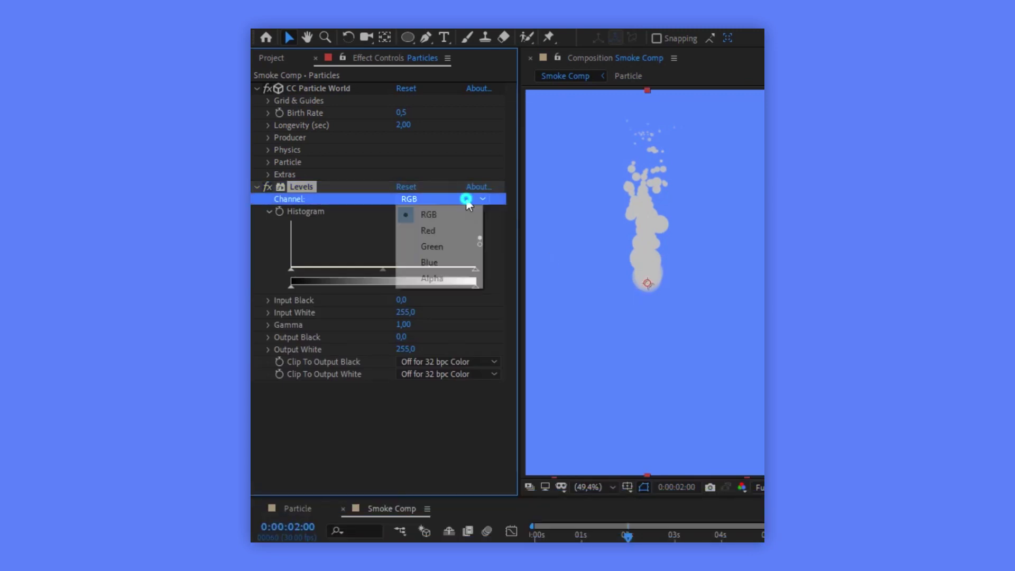
{"action": "left_click", "coordinate": [459, 280]}
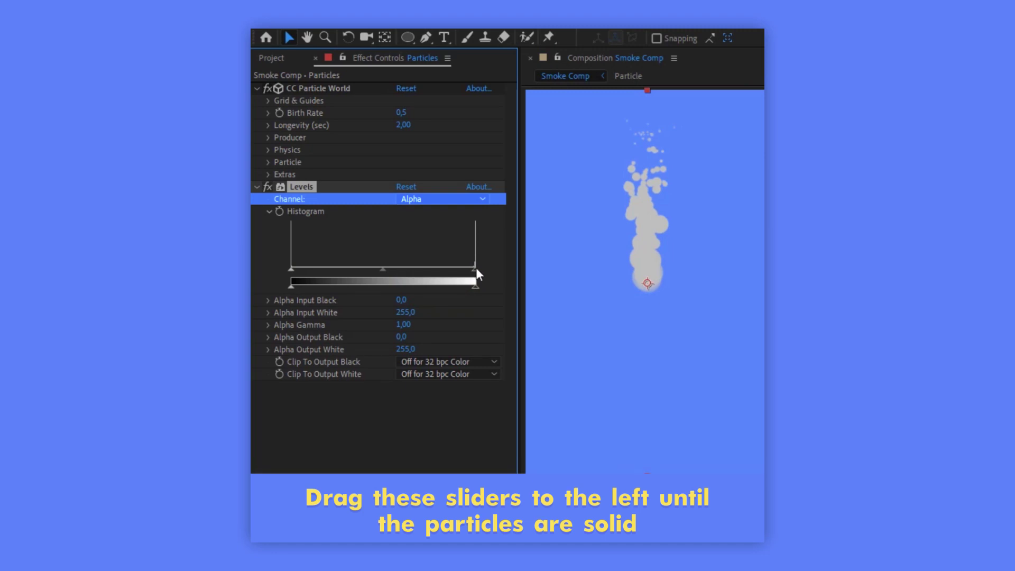
{"action": "left_click_drag", "start_coordinate": [476, 269], "coordinate": [307, 271]}
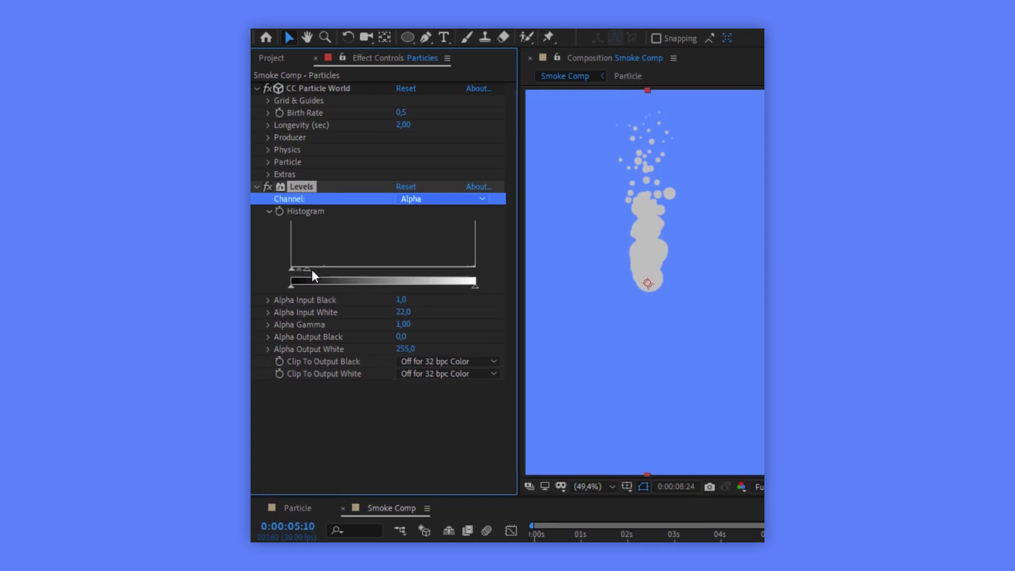
{"action": "left_click", "coordinate": [257, 187]}
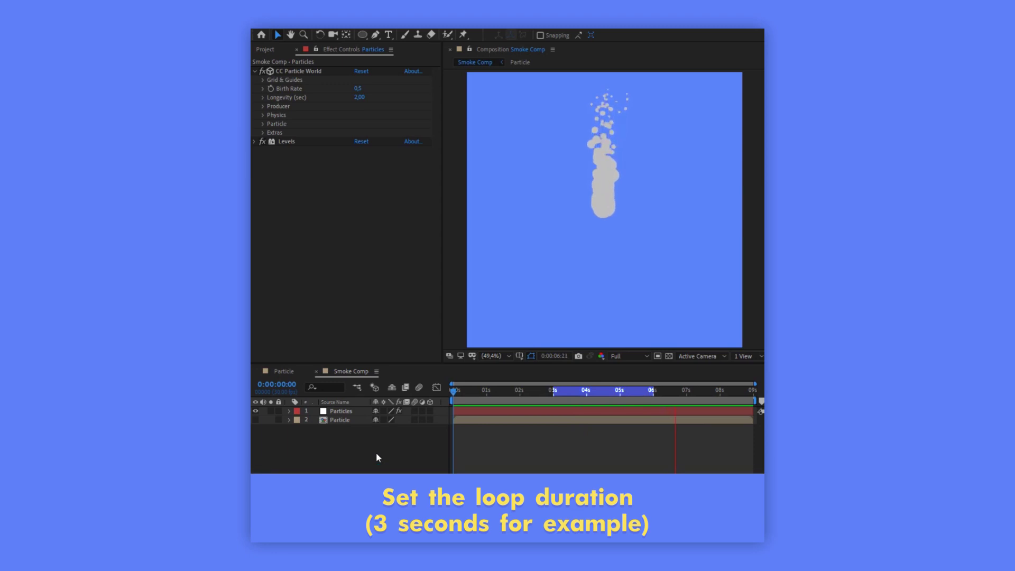
Set the Smoke Comp work area to the 3-second loop range from 3 s to 6 s.
{"action": "left_click", "coordinate": [467, 332]}
{"action": "key", "text": "b"}
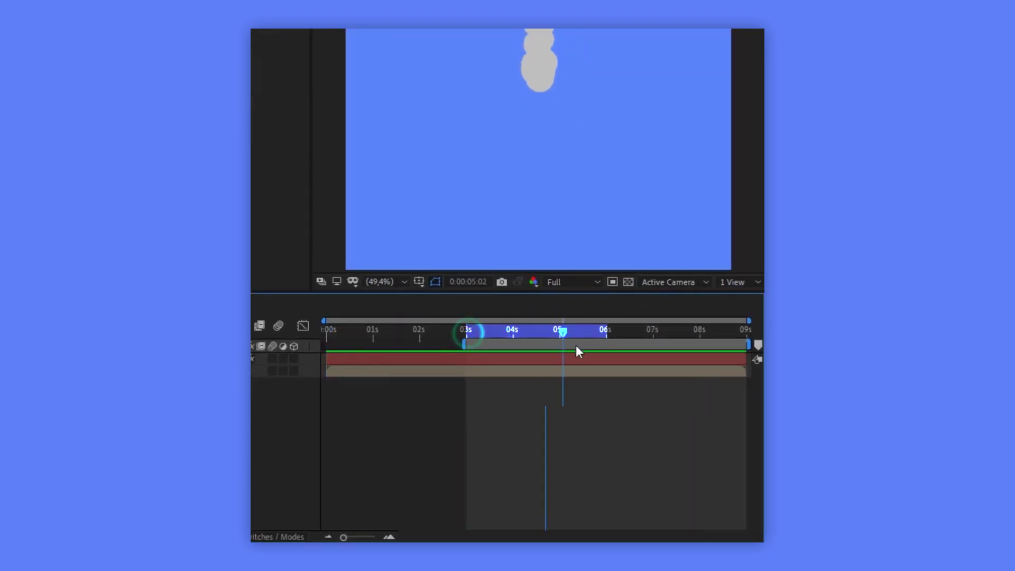
{"action": "left_click_drag", "start_coordinate": [578, 351], "coordinate": [467, 344]}
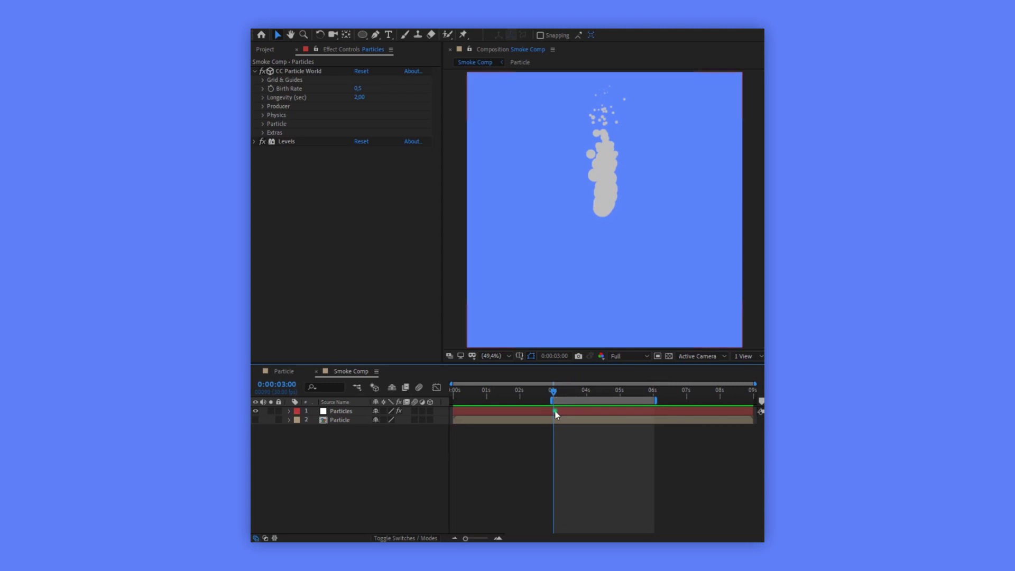
Add a Birth Rate keyframe on the Particles layer at 3 s and convert it to a hold keyframe.
{"action": "left_click", "coordinate": [555, 412]}
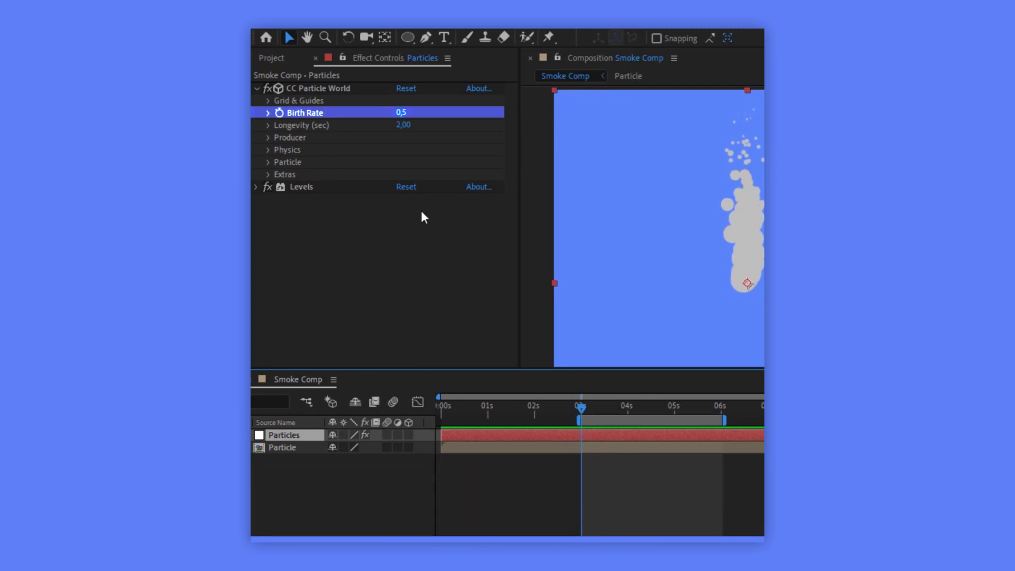
{"action": "left_click", "coordinate": [279, 113]}
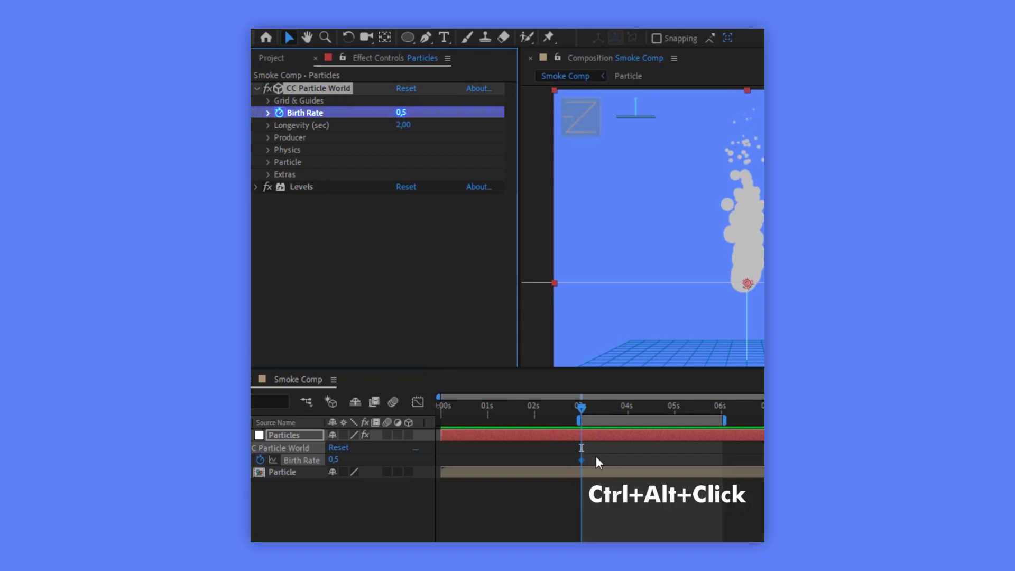
{"action": "left_click", "coordinate": [596, 457], "text": "ctrl+alt"}
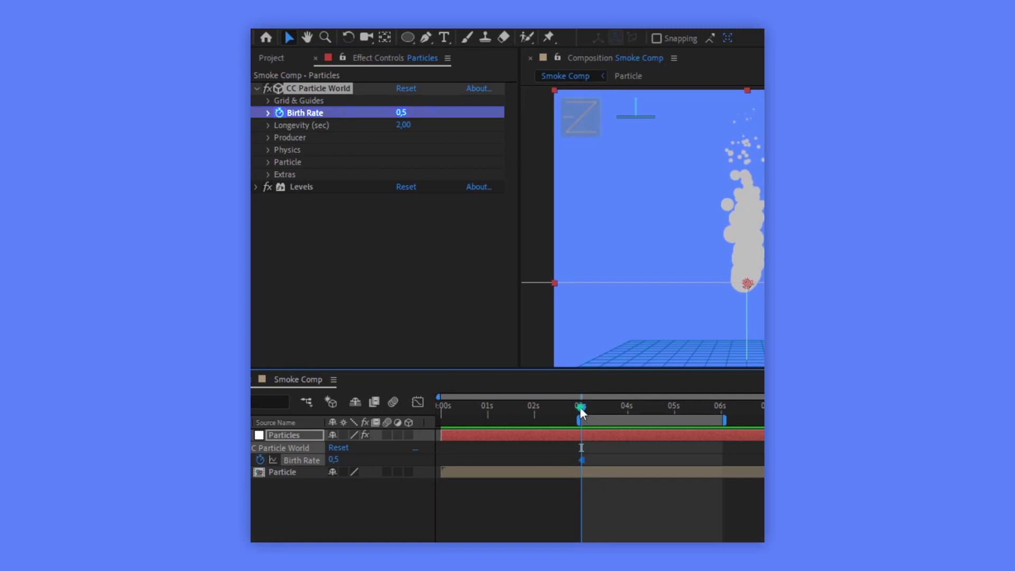
Set Birth Rate to 0 at the start of the timeline and make that keyframe a hold keyframe.
{"action": "left_click_drag", "start_coordinate": [582, 410], "coordinate": [395, 419]}
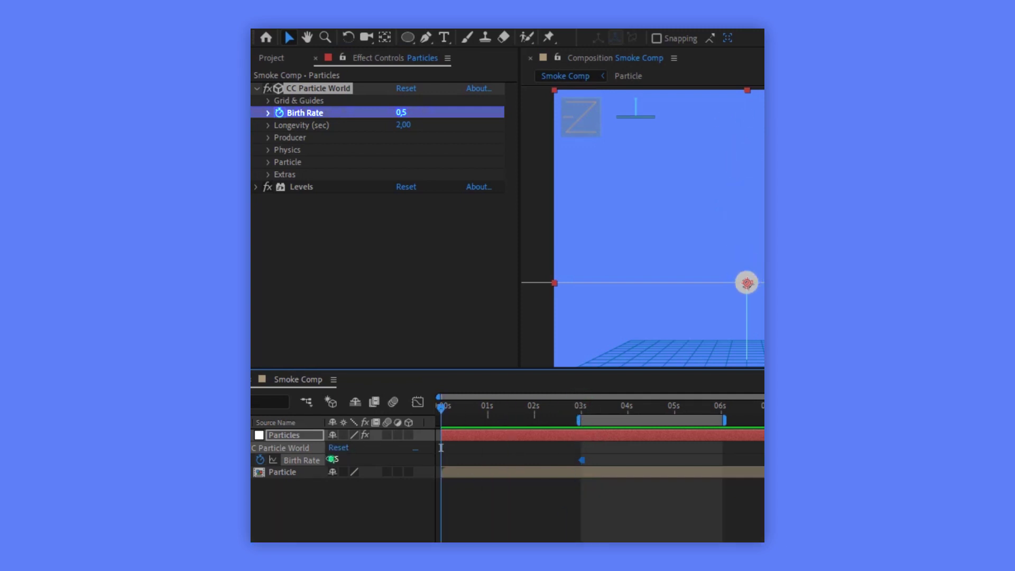
{"action": "type", "text": "0"}
{"action": "key", "text": "Return"}
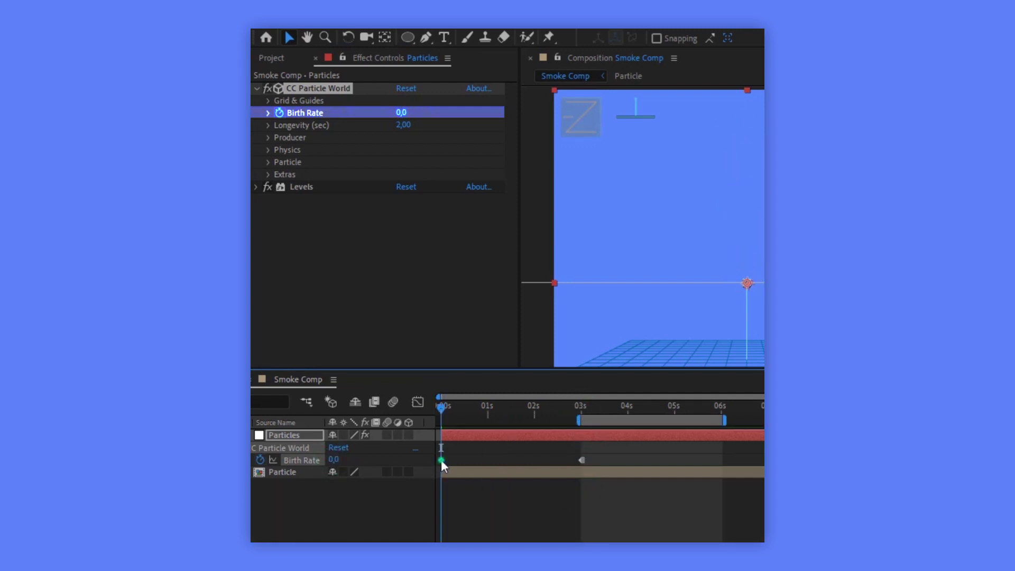
{"action": "left_click", "coordinate": [442, 460]}
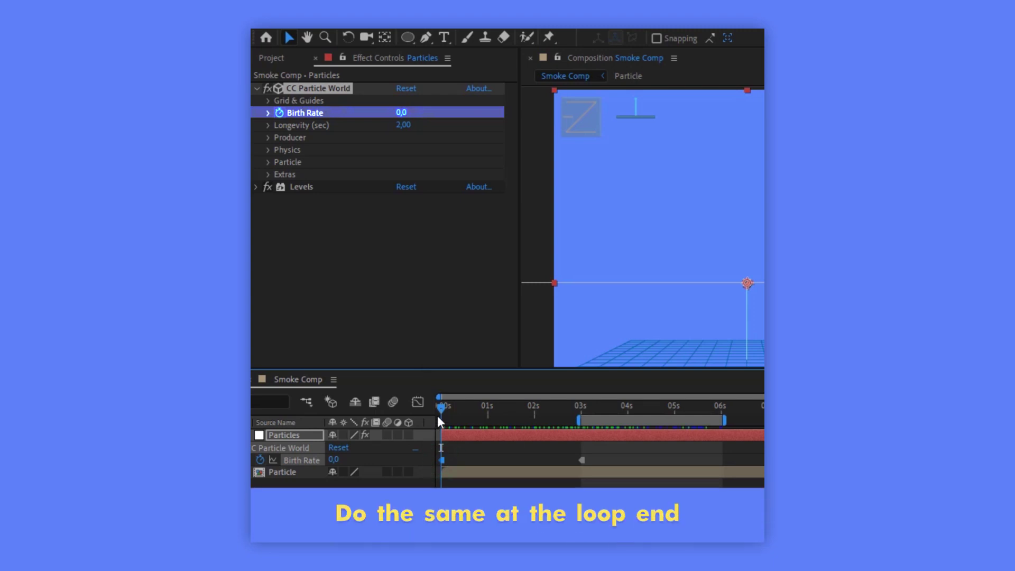
Add a Birth Rate hold keyframe at the loop end, 6 s, and preview the work area from 3 s.
{"action": "left_click_drag", "start_coordinate": [452, 404], "coordinate": [674, 406]}
{"action": "key", "text": "shift+End"}
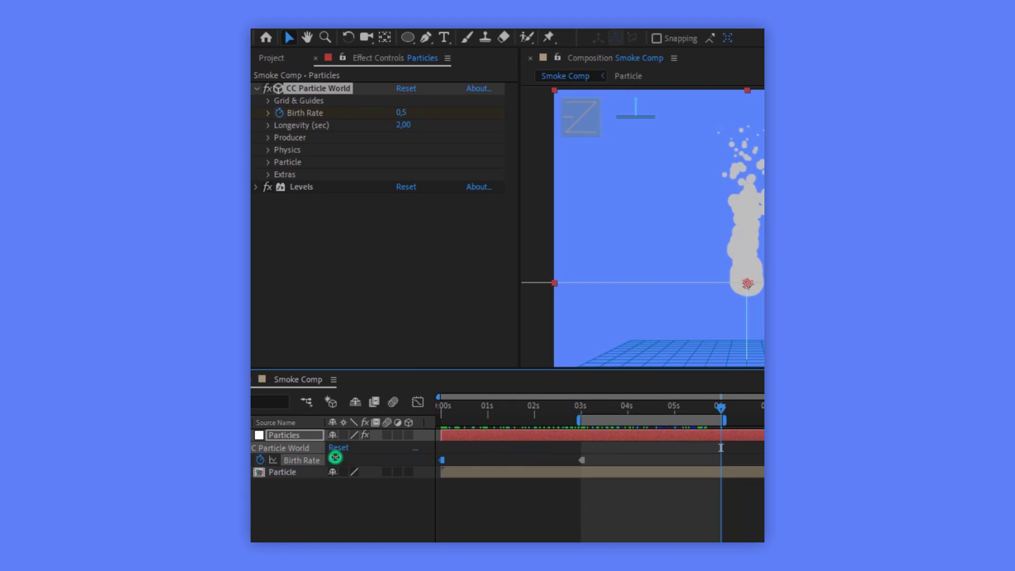
{"action": "left_click", "coordinate": [580, 408]}
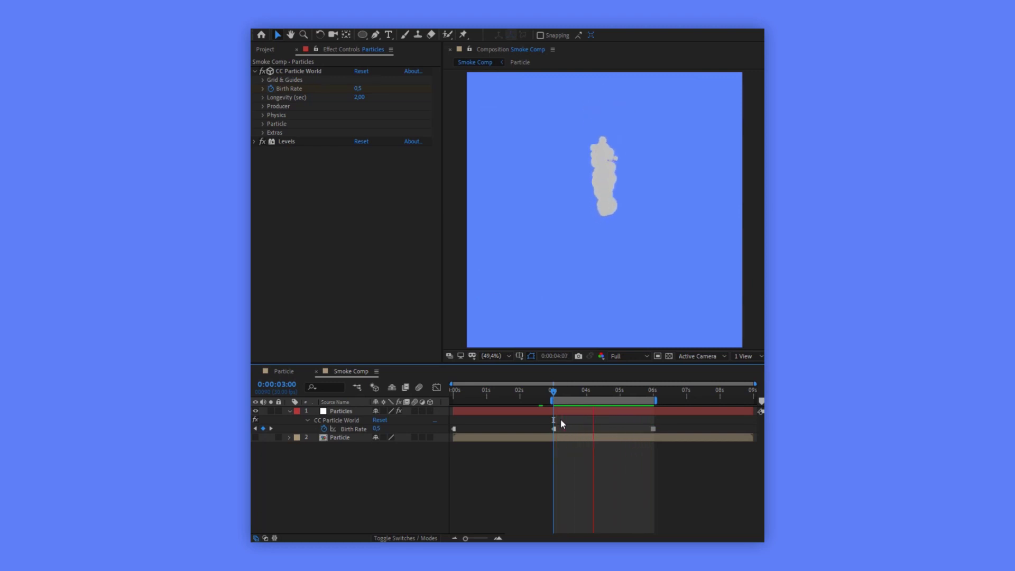
{"action": "key", "text": "space"}
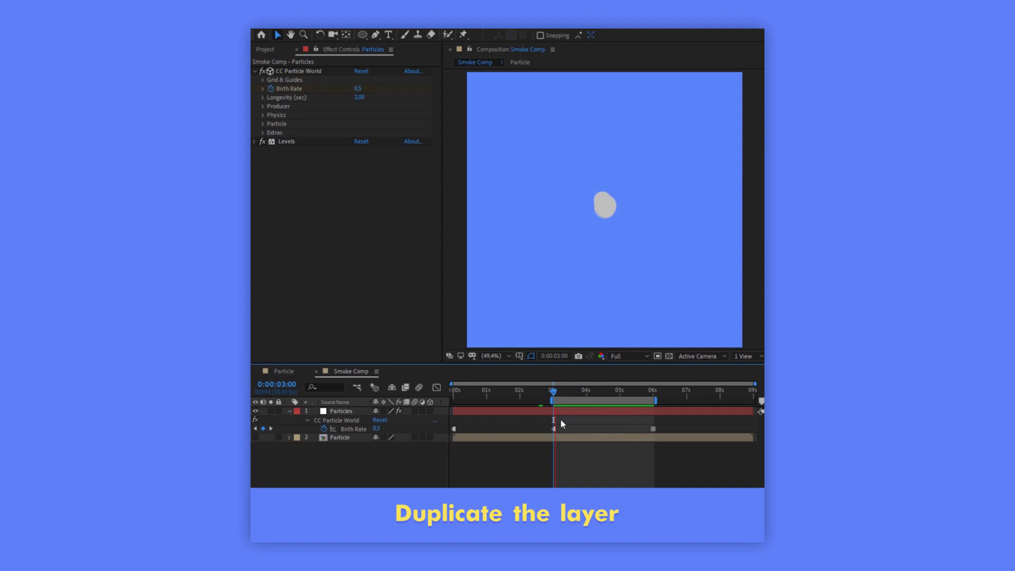
Duplicate the Particles layer, shift the copy 3 seconds earlier so its last Birth Rate keyframe sits at 3 s, and preview the loop.
{"action": "left_click", "coordinate": [561, 409]}
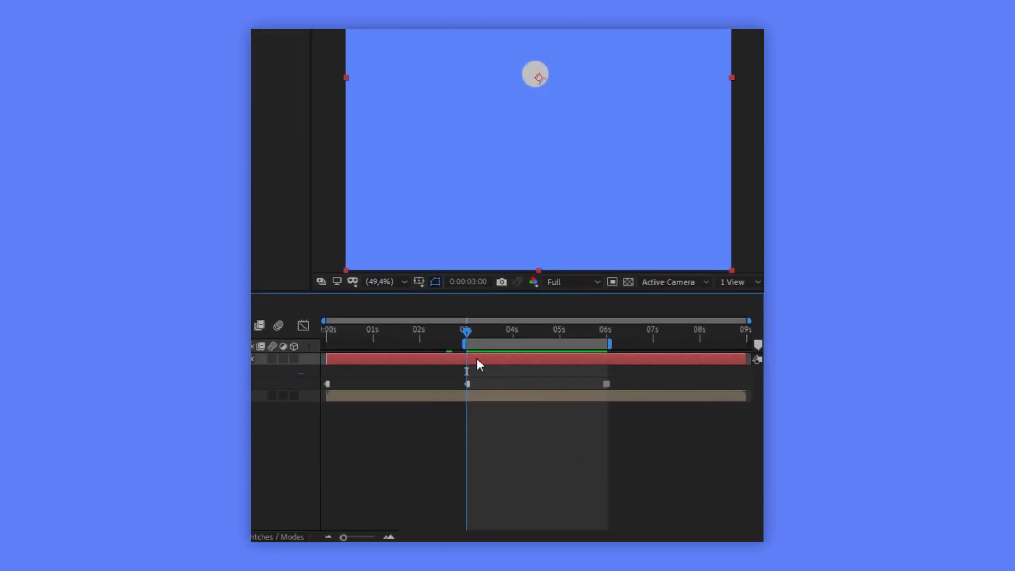
{"action": "key", "text": "ctrl+d"}
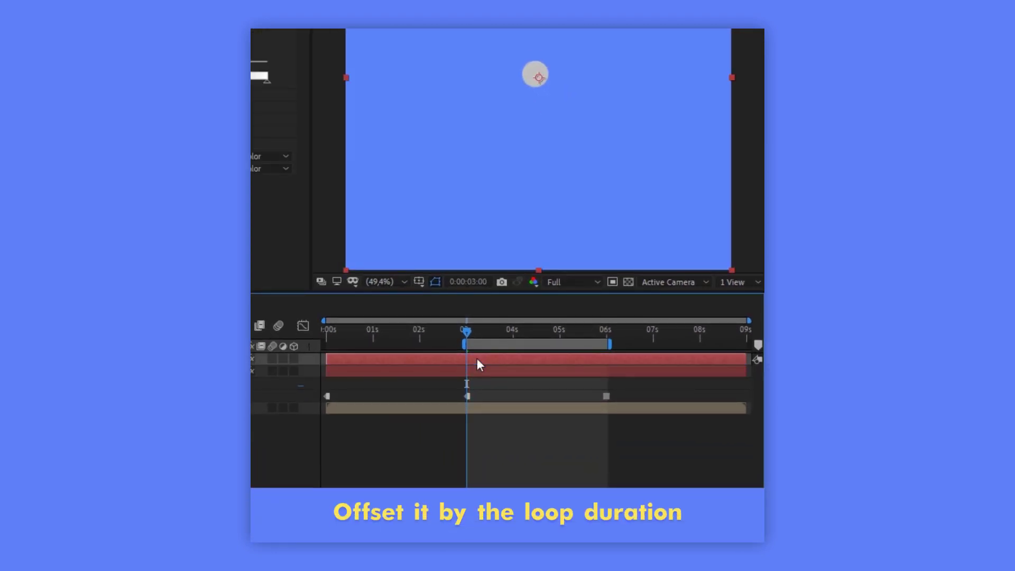
{"action": "key", "text": "u"}
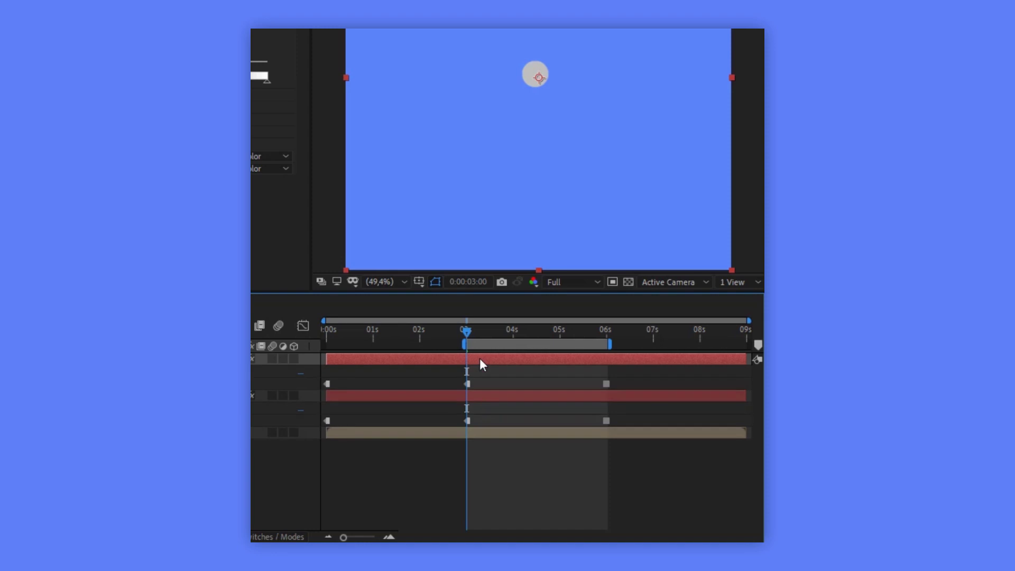
{"action": "left_click_drag", "start_coordinate": [607, 360], "coordinate": [509, 360]}
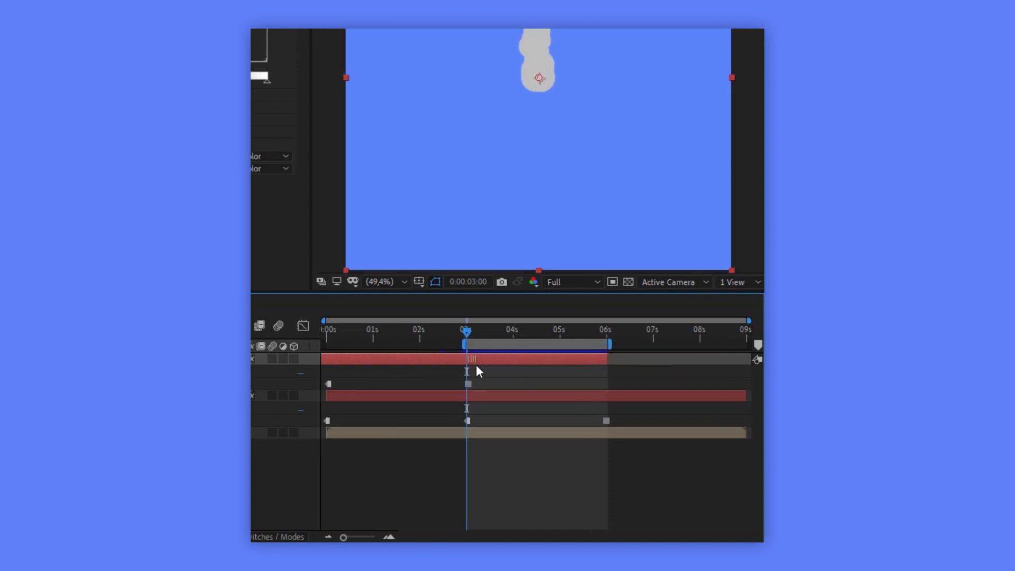
{"action": "left_click", "coordinate": [491, 378]}
{"action": "key", "text": "space"}
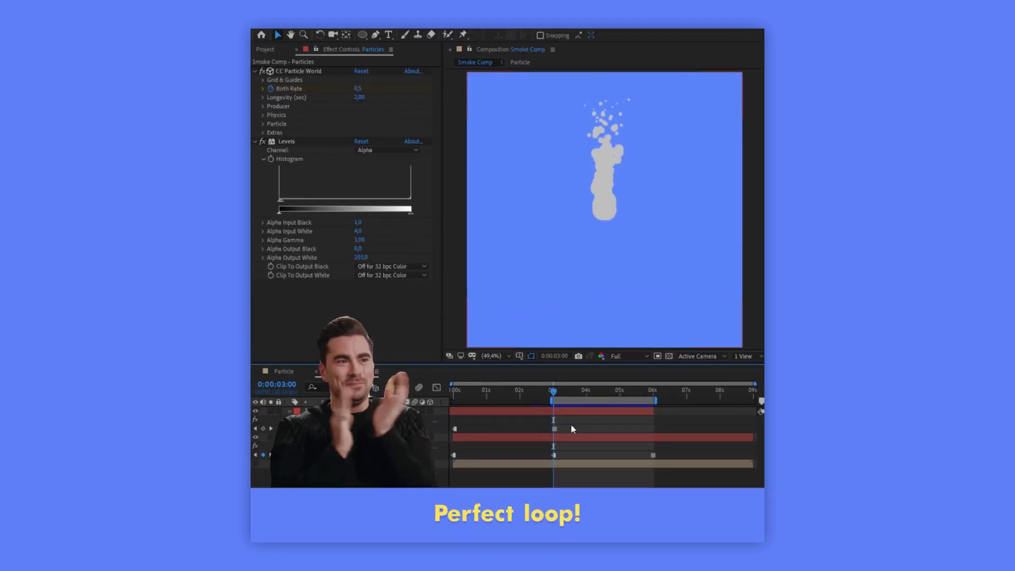